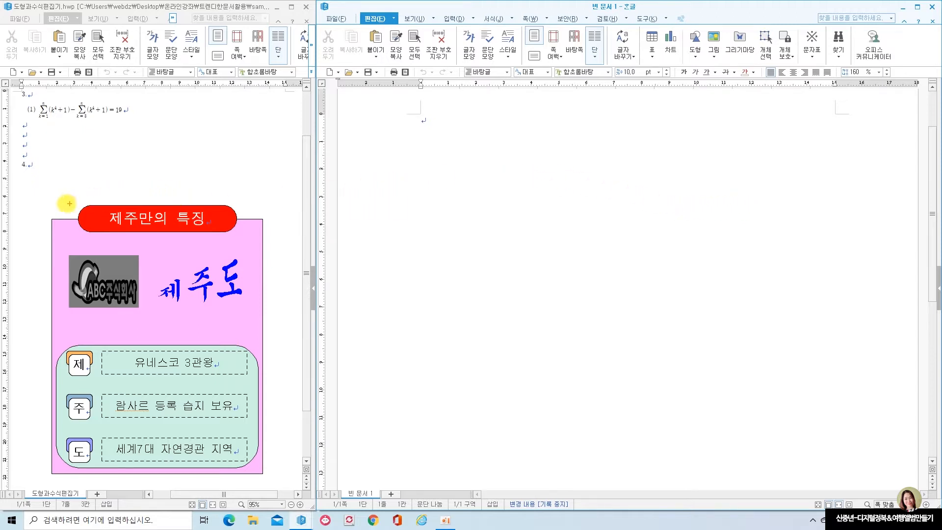
{"action": "left_click_drag", "start_coordinate": [40, 197], "coordinate": [283, 481]}
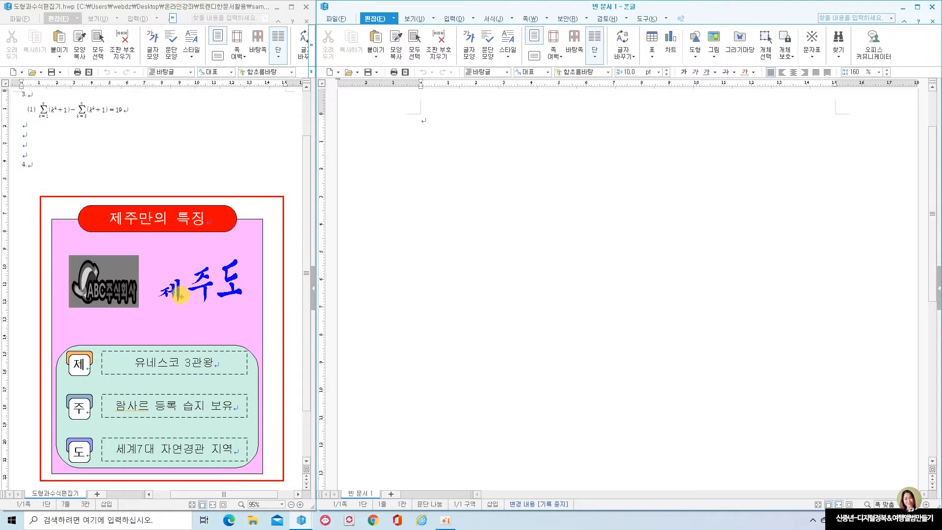
{"action": "left_click_drag", "start_coordinate": [149, 247], "coordinate": [247, 310]}
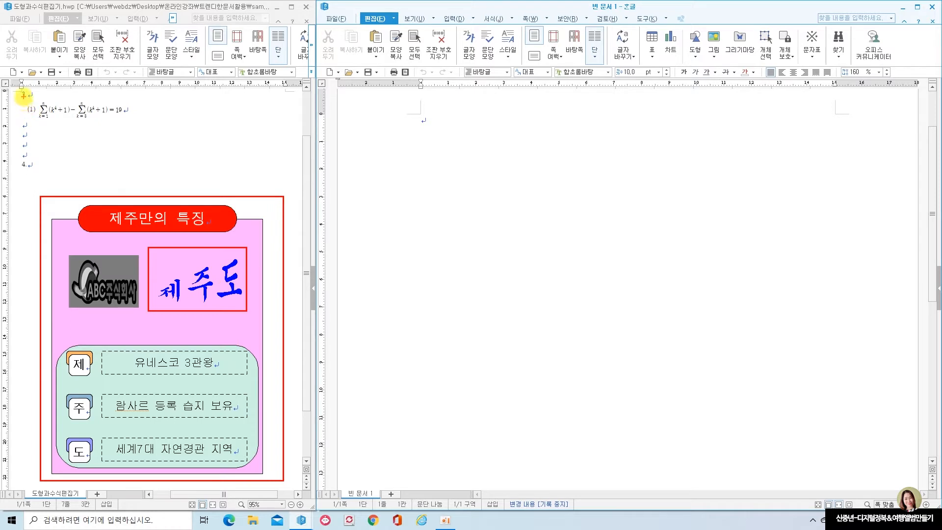
{"action": "left_click_drag", "start_coordinate": [23, 96], "coordinate": [151, 127]}
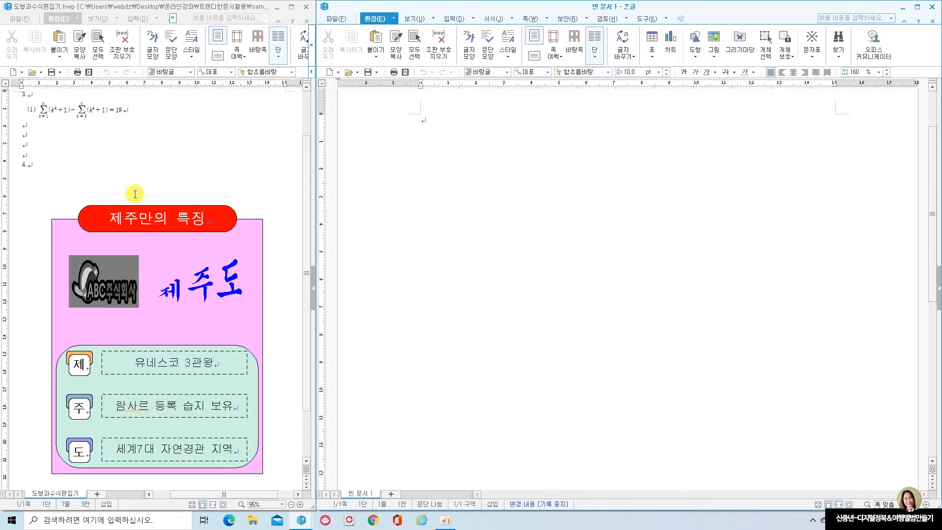
Enter "3." on the first line of the blank document and "(1)" on the line below it
{"action": "type", "text": "3."}
{"action": "key", "text": "BackSpace"}
{"action": "key", "text": "BackSpace"}
{"action": "type", "text": "3."}
{"action": "key", "text": "Return"}
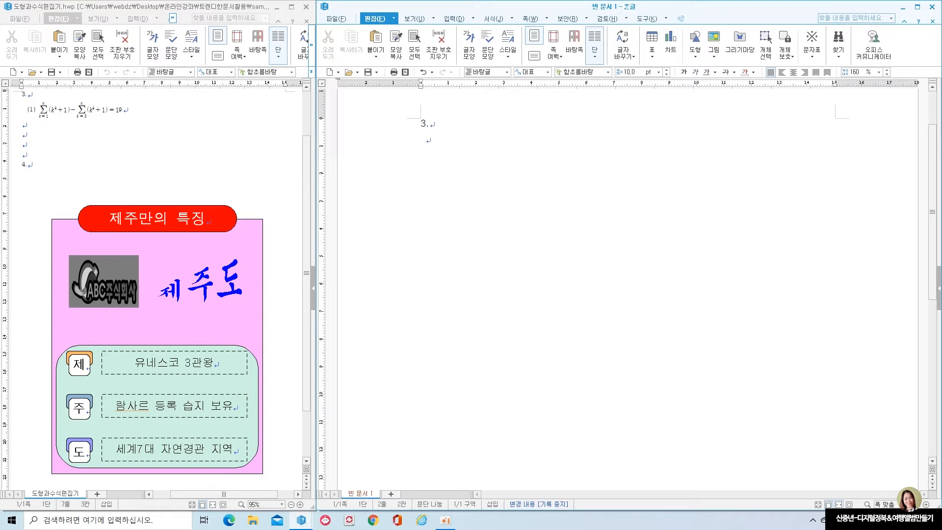
{"action": "type", "text": "(1)"}
Start a new equation after "(1)" with a summation whose lower limit is k=1 and upper limit is n
{"action": "left_click", "coordinate": [447, 18]}
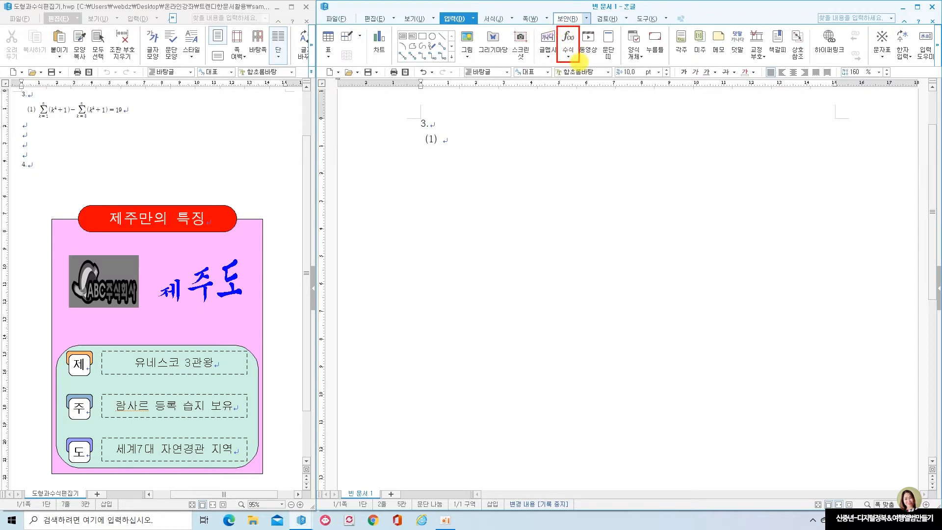
{"action": "left_click", "coordinate": [568, 38]}
{"action": "left_click_drag", "start_coordinate": [578, 123], "coordinate": [594, 171]}
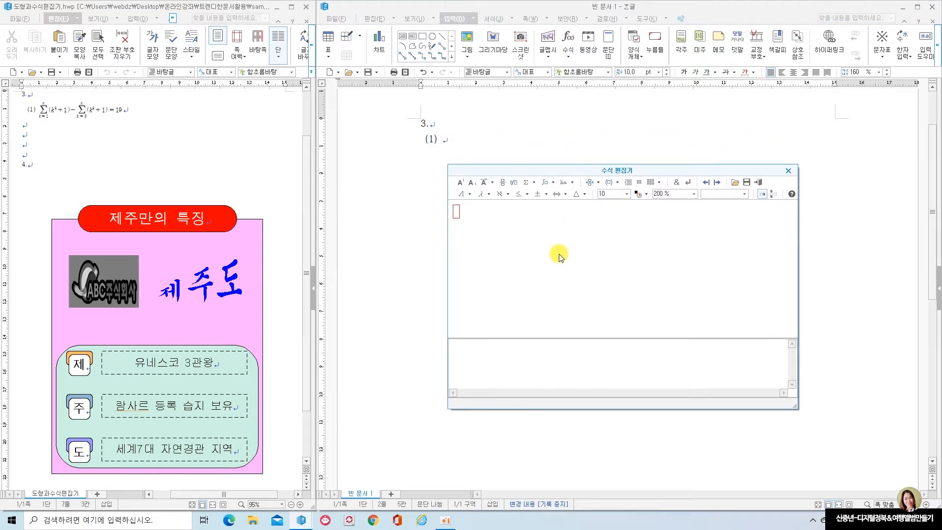
{"action": "left_click_drag", "start_coordinate": [451, 177], "coordinate": [666, 199]}
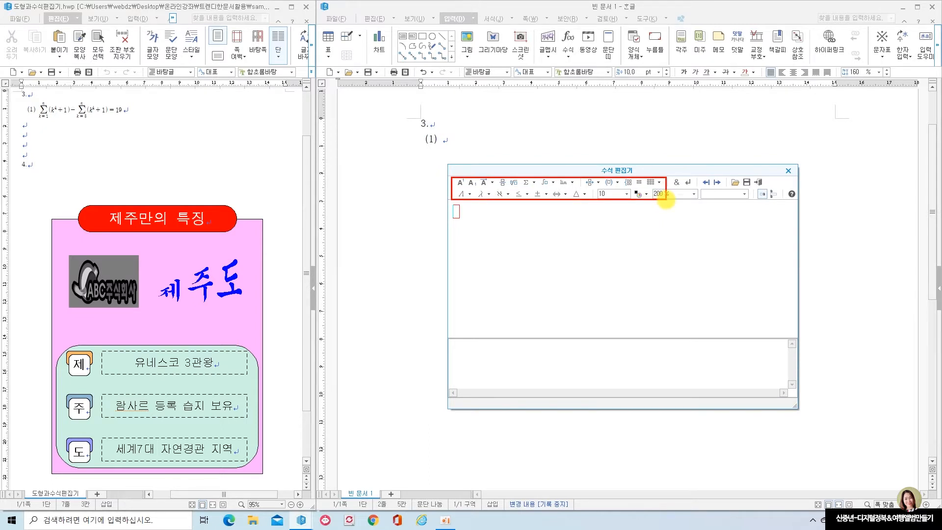
{"action": "key", "text": "Escape"}
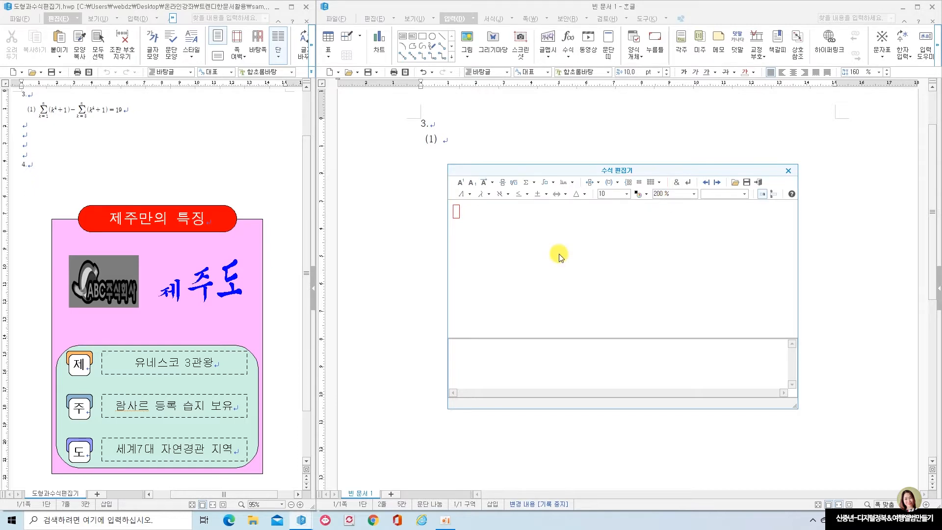
{"action": "left_click", "coordinate": [534, 183]}
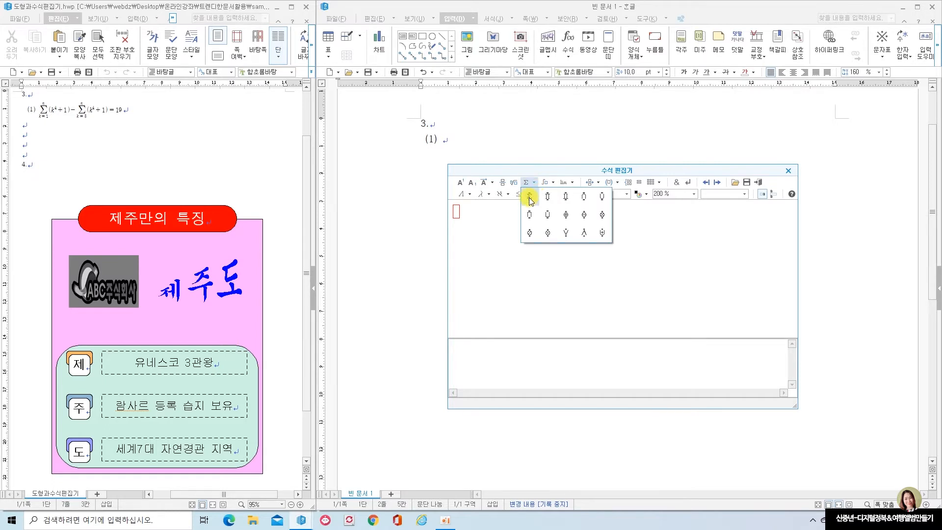
{"action": "left_click", "coordinate": [529, 199]}
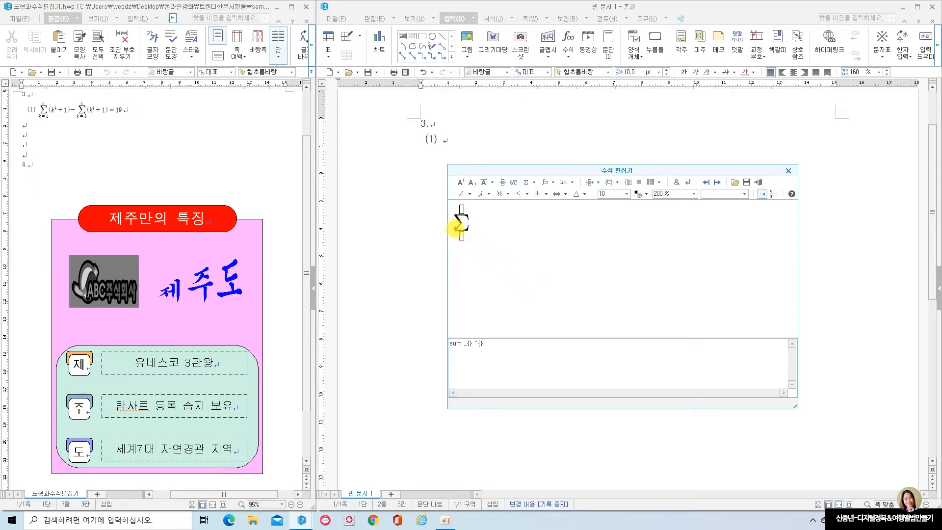
{"action": "left_click", "coordinate": [465, 242]}
{"action": "type", "text": "k=1"}
{"action": "left_click", "coordinate": [462, 209]}
{"action": "type", "text": "n"}
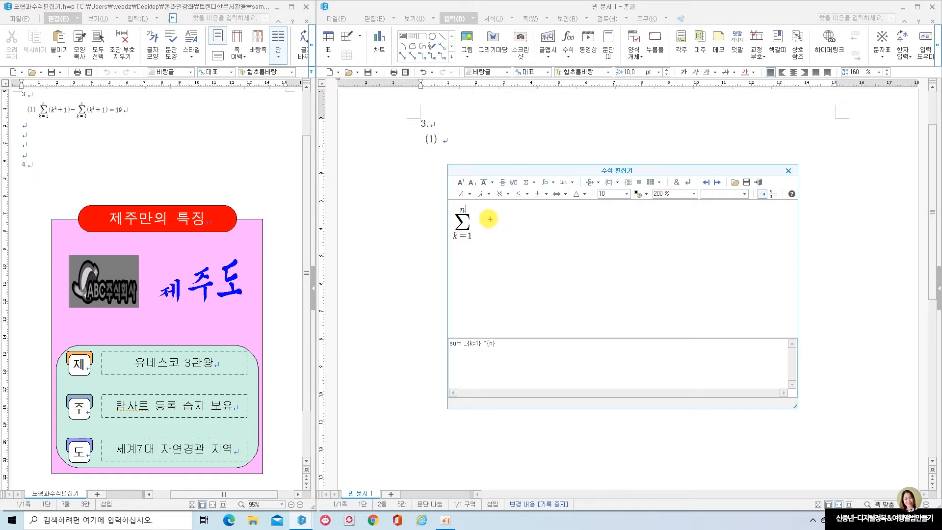
{"action": "left_click_drag", "start_coordinate": [466, 206], "coordinate": [496, 213]}
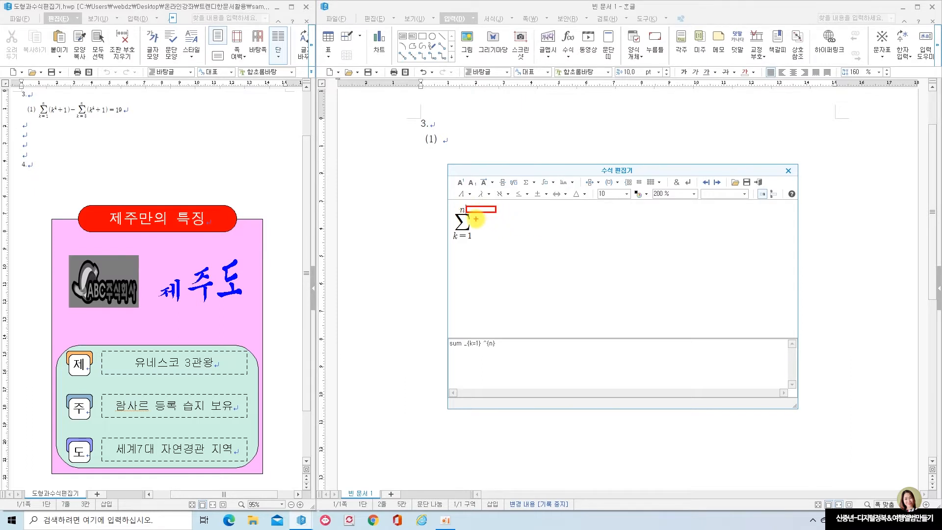
{"action": "left_click_drag", "start_coordinate": [474, 216], "coordinate": [475, 233]}
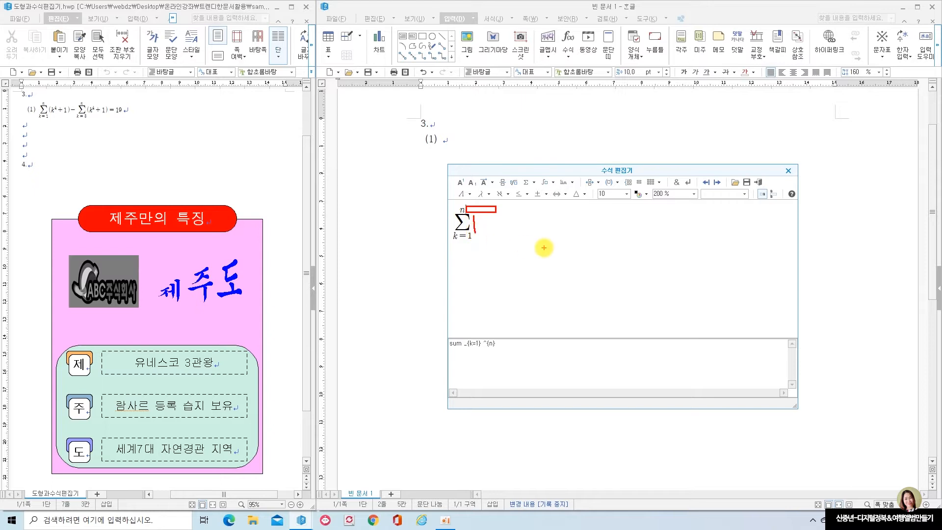
{"action": "key", "text": "Escape"}
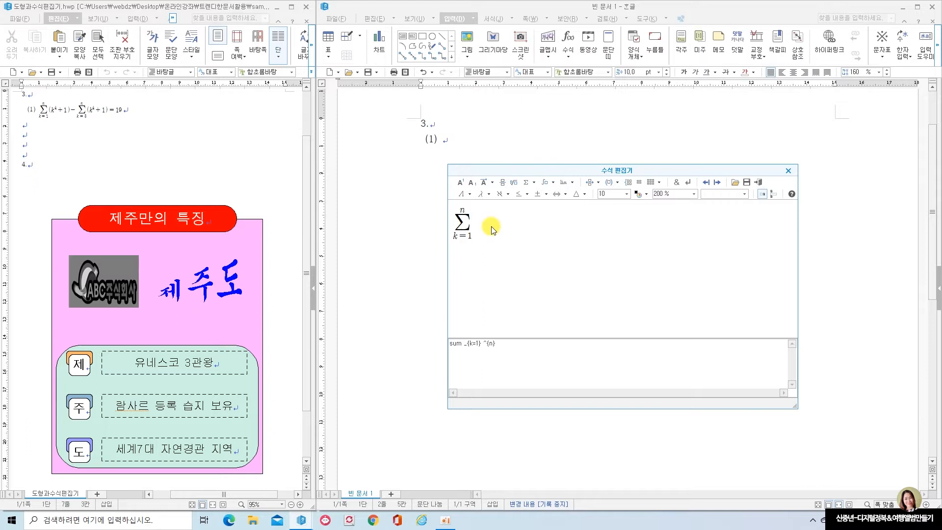
Continue the equation after the summation sign with (k^4+1)-, setting the 4 as a superscript
{"action": "type", "text": "(k"}
{"action": "left_click", "coordinate": [461, 185]}
{"action": "type", "text": "4"}
{"action": "type", "text": "+1)-"}
Add a second summation from k=3 to n of (k^4+1)=19, with superscript 4, and insert the equation into the document
{"action": "left_click", "coordinate": [533, 200]}
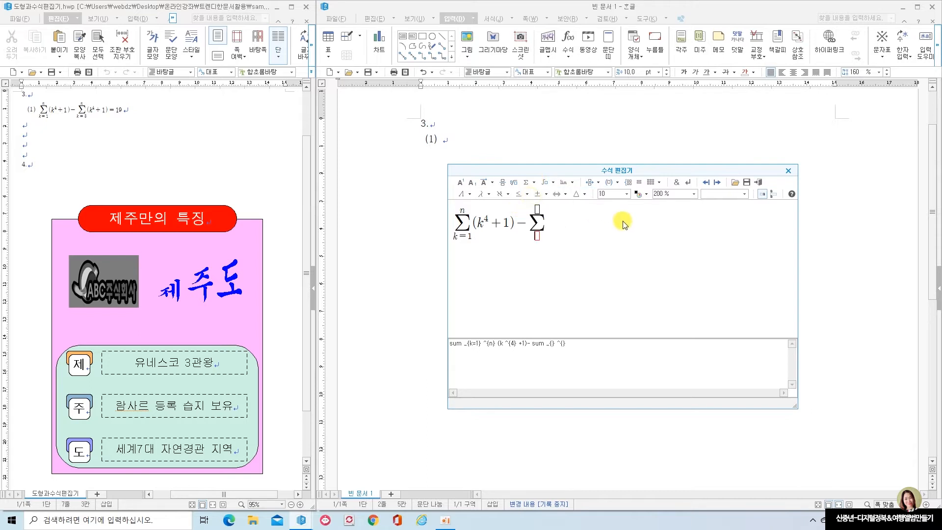
{"action": "type", "text": "k=3} ^{n} (k"}
{"action": "left_click", "coordinate": [460, 182]}
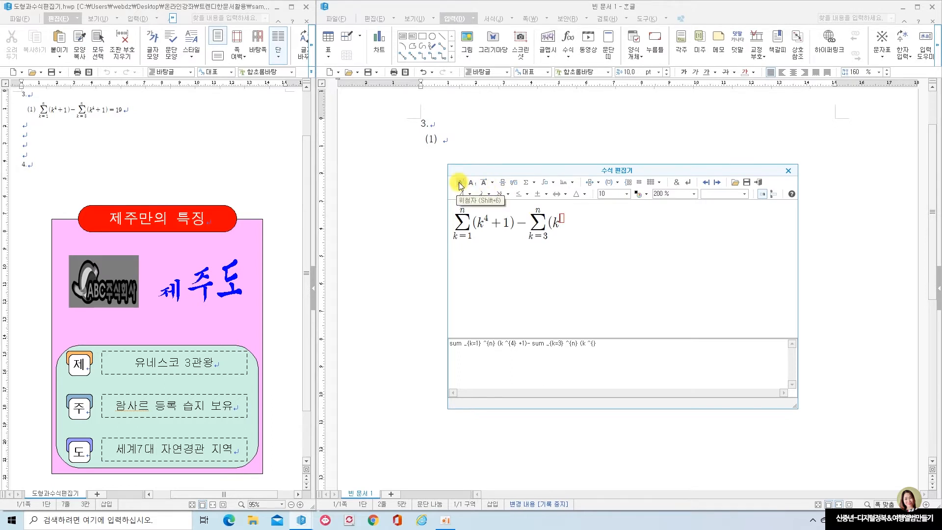
{"action": "type", "text": "4} "}
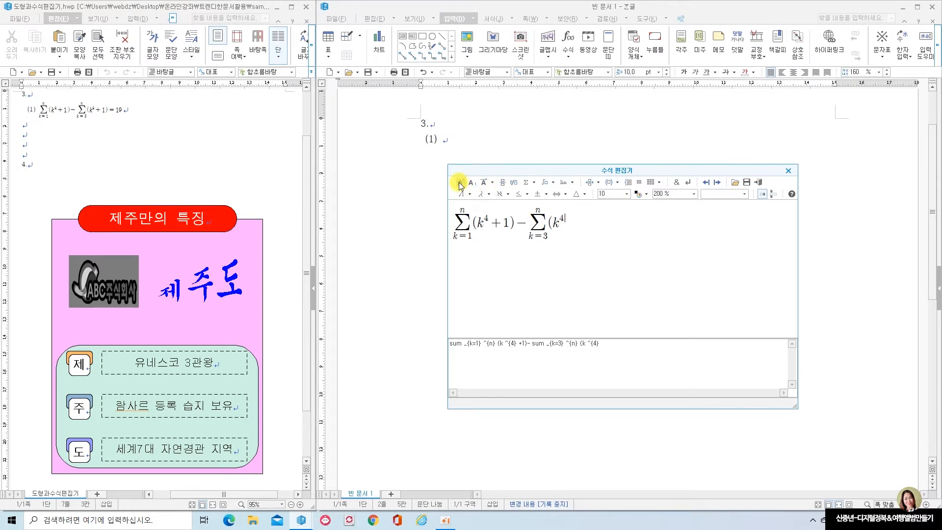
{"action": "type", "text": "+1"}
{"action": "type", "text": ")=19"}
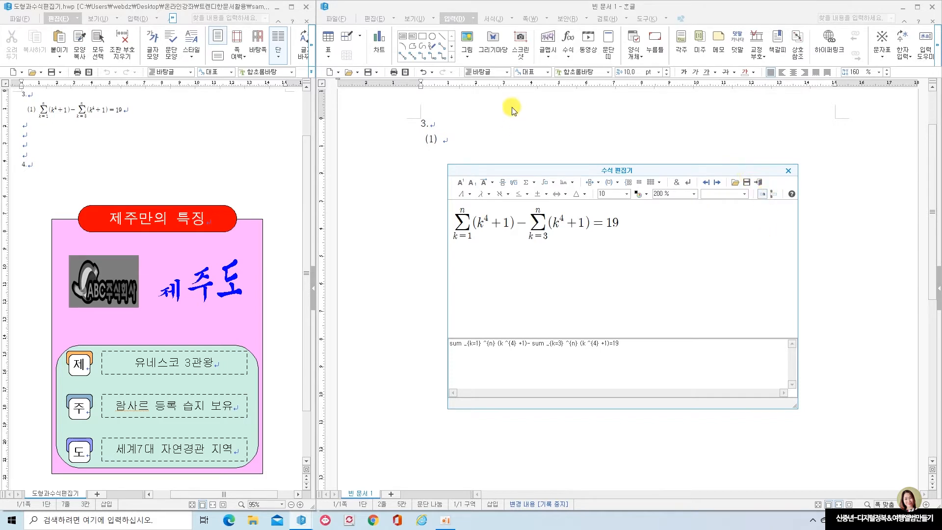
{"action": "left_click", "coordinate": [760, 183]}
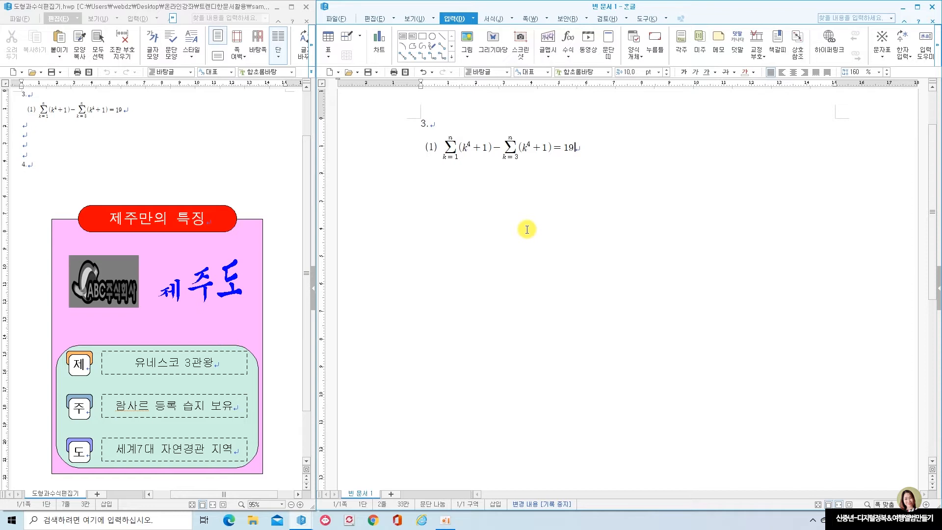
Reopen the inserted equation, change its right-hand side to 10 and apply the edit to the document
{"action": "double_click", "coordinate": [509, 148]}
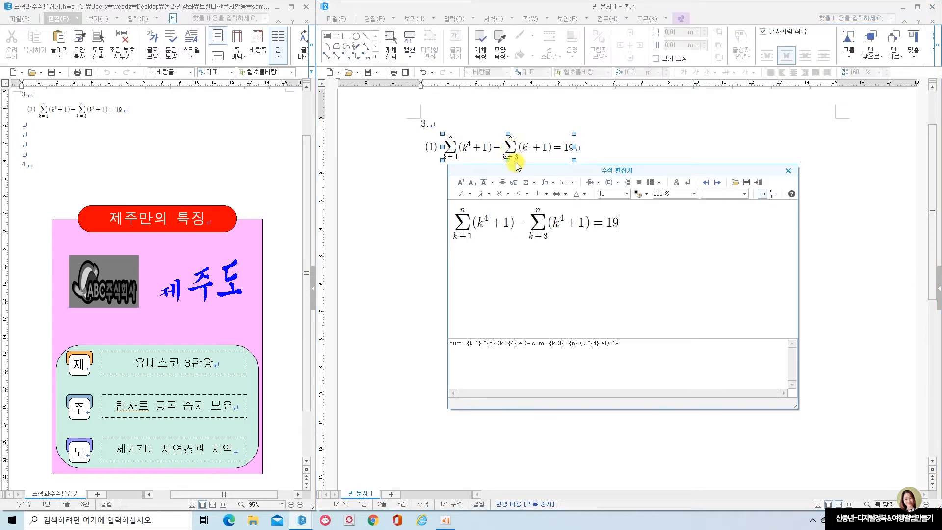
{"action": "key", "text": "BackSpace"}
{"action": "type", "text": "0"}
{"action": "left_click", "coordinate": [758, 182]}
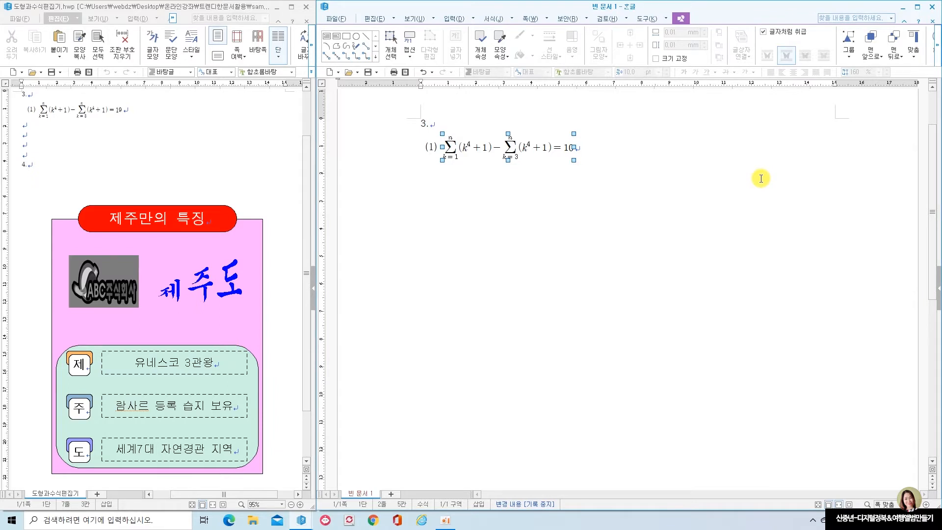
{"action": "left_click", "coordinate": [591, 155]}
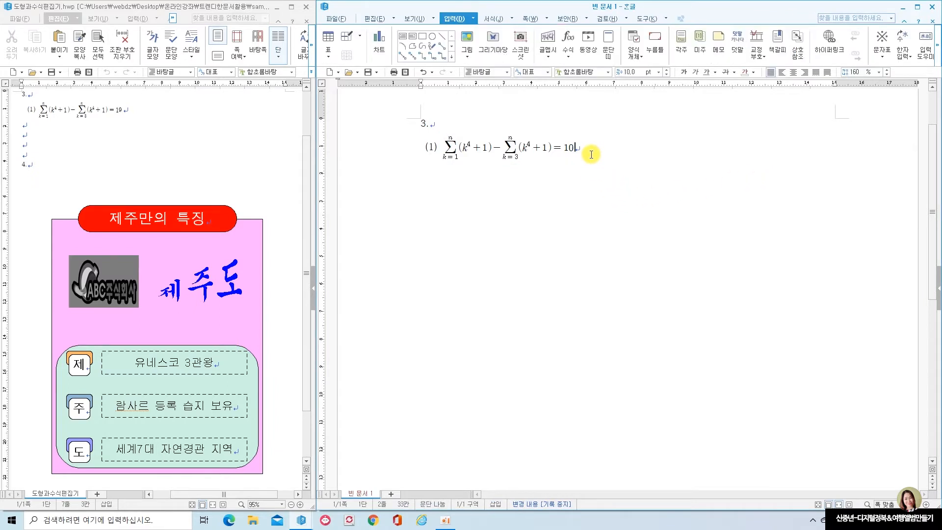
Leave a blank line below the equation and add the item number "4."
{"action": "key", "text": "Return"}
{"action": "key", "text": "Return"}
{"action": "type", "text": "4."}
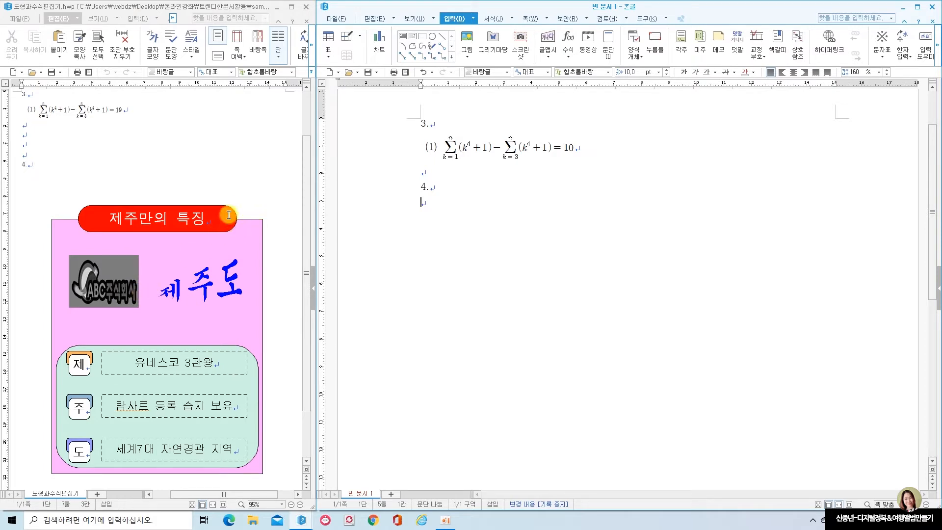
{"action": "left_click", "coordinate": [250, 250]}
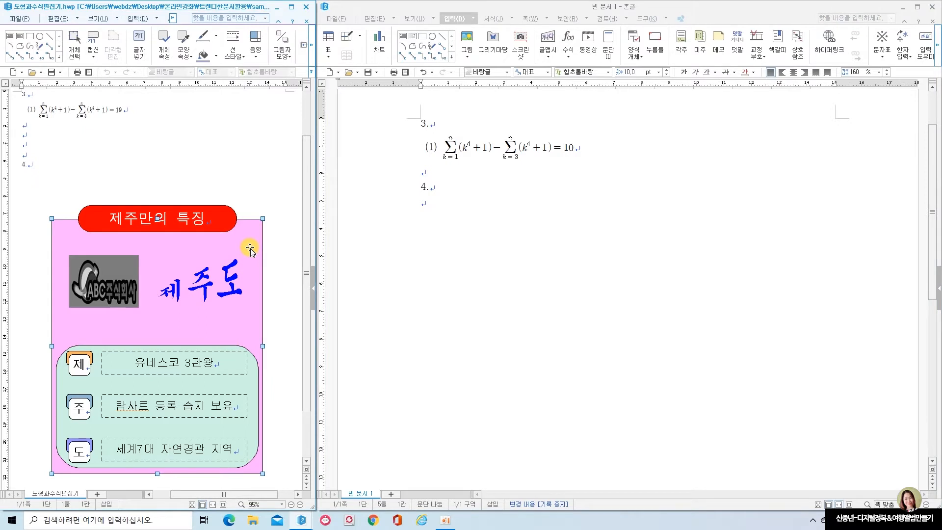
{"action": "left_click", "coordinate": [227, 216]}
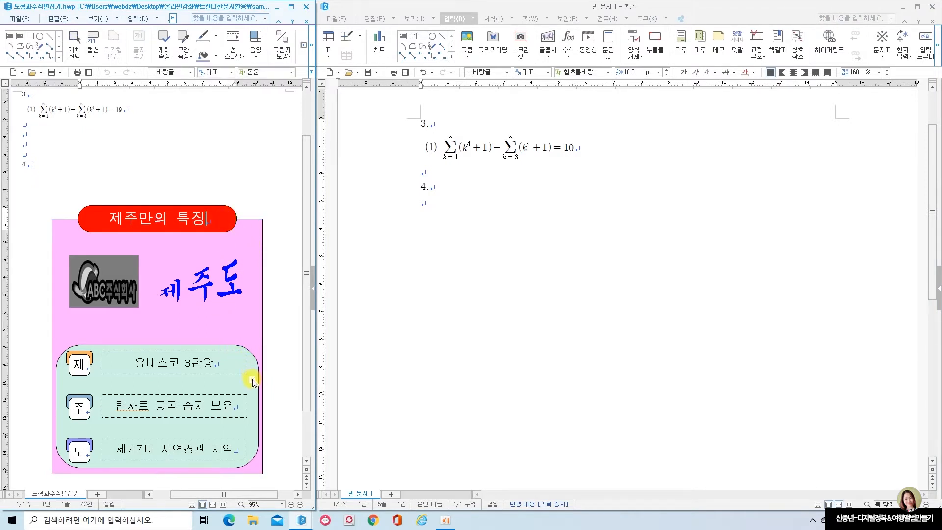
{"action": "left_click", "coordinate": [251, 382]}
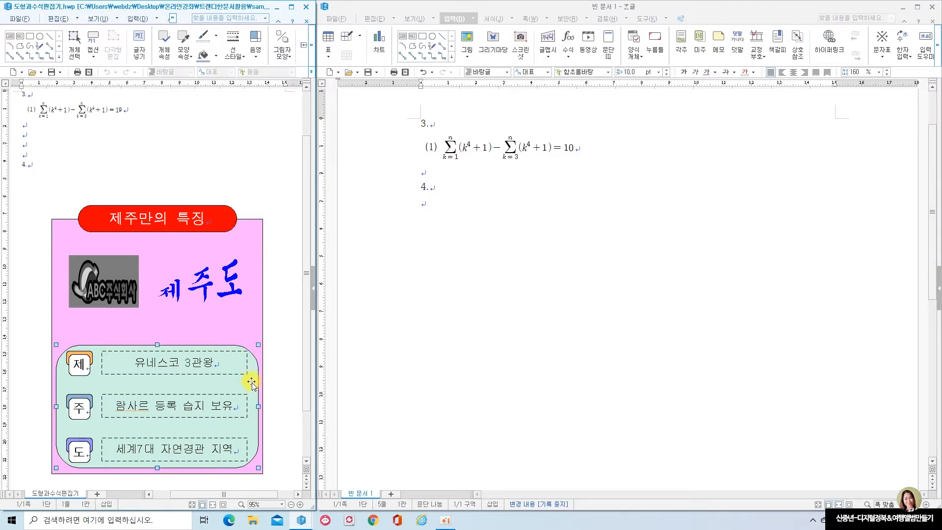
{"action": "left_click", "coordinate": [284, 213]}
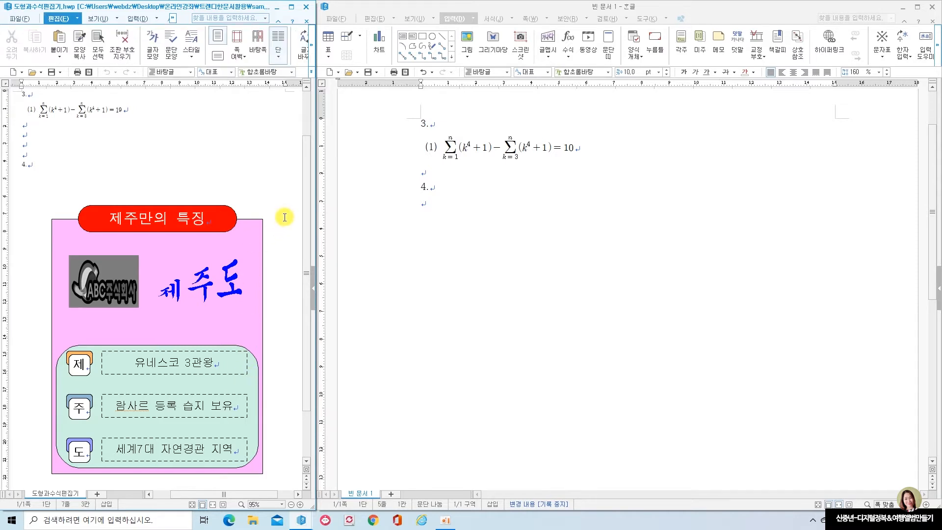
Draw a rectangle about 77 × 99 mm below item 4 and fill it with light pink
{"action": "left_click", "coordinate": [422, 36]}
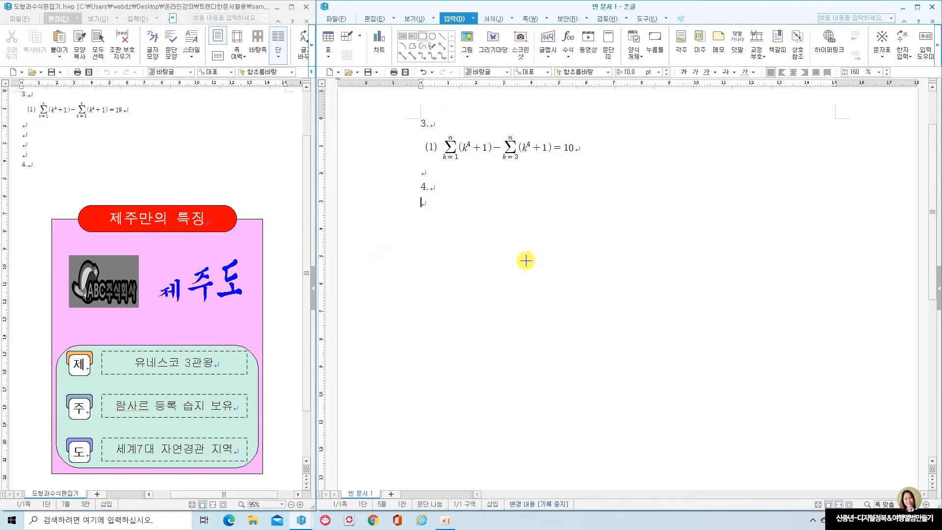
{"action": "mouse_move", "coordinate": [476, 210]}
{"action": "left_mouse_down"}
{"action": "mouse_move", "coordinate": [574, 382]}
{"action": "mouse_move", "coordinate": [690, 481]}
{"action": "left_mouse_up"}
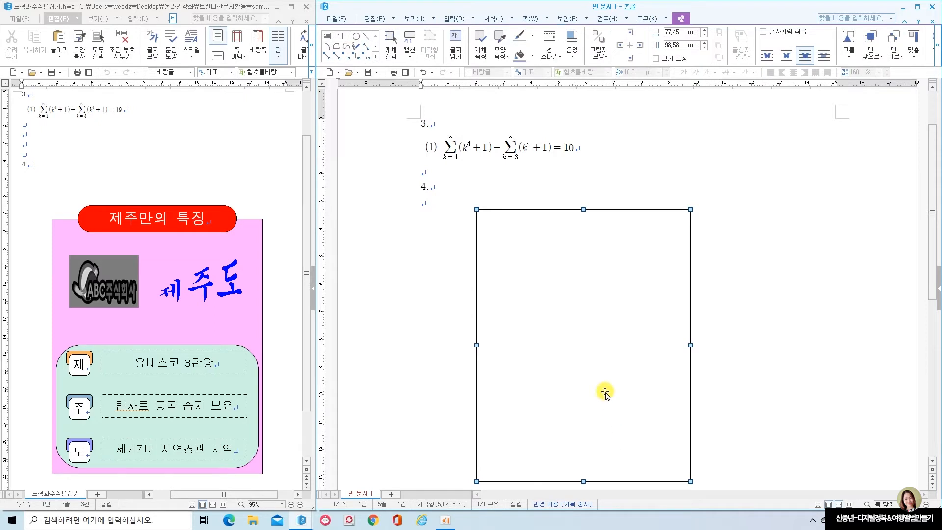
{"action": "double_click", "coordinate": [590, 323]}
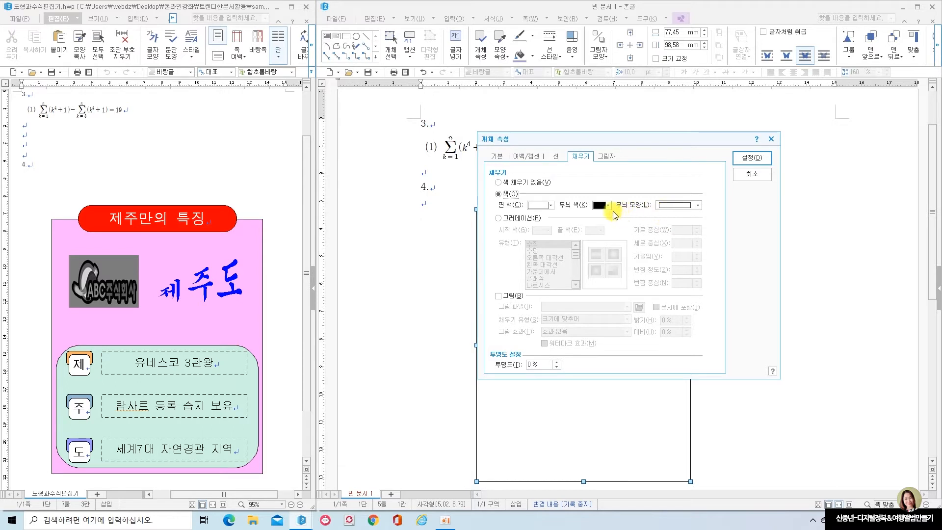
{"action": "left_click", "coordinate": [551, 206]}
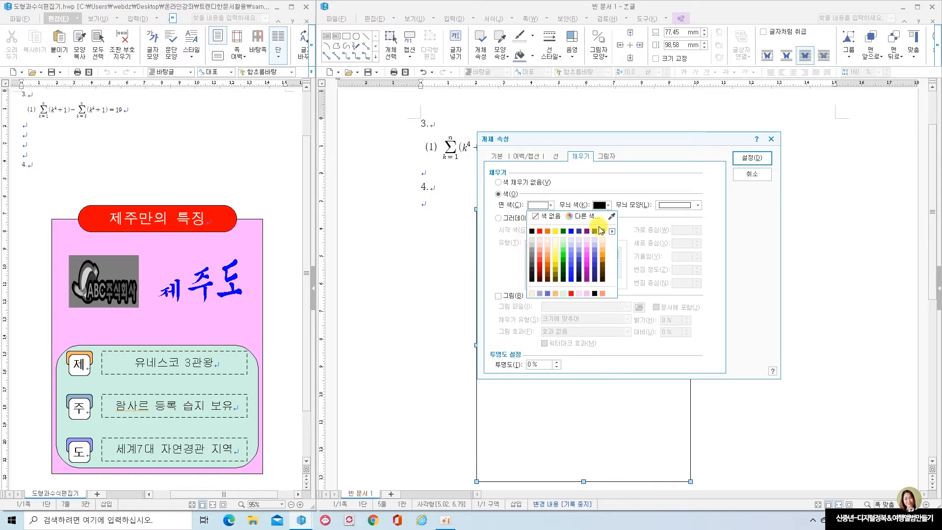
{"action": "left_click", "coordinate": [588, 248]}
{"action": "left_click", "coordinate": [753, 158]}
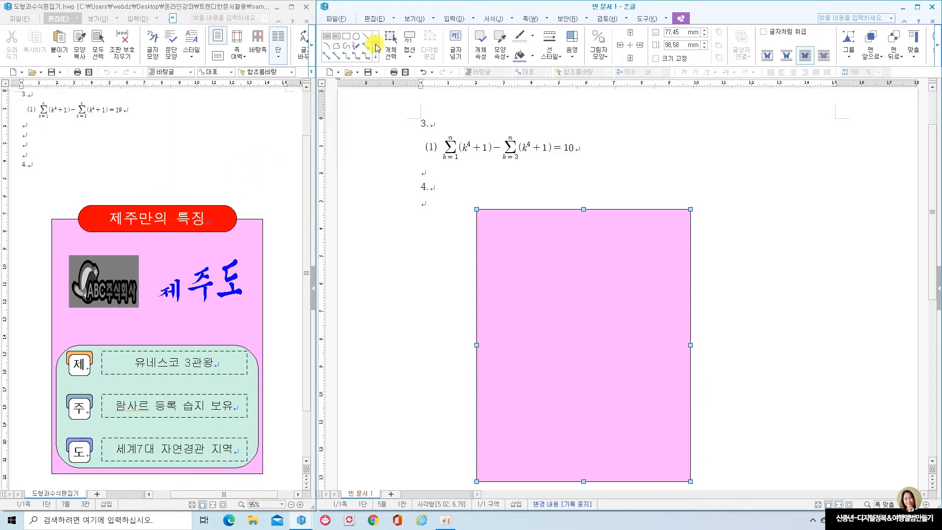
Draw a text box about 56 × 12 mm across the pink rectangle's upper edge and set its fill color to red
{"action": "left_click", "coordinate": [328, 37]}
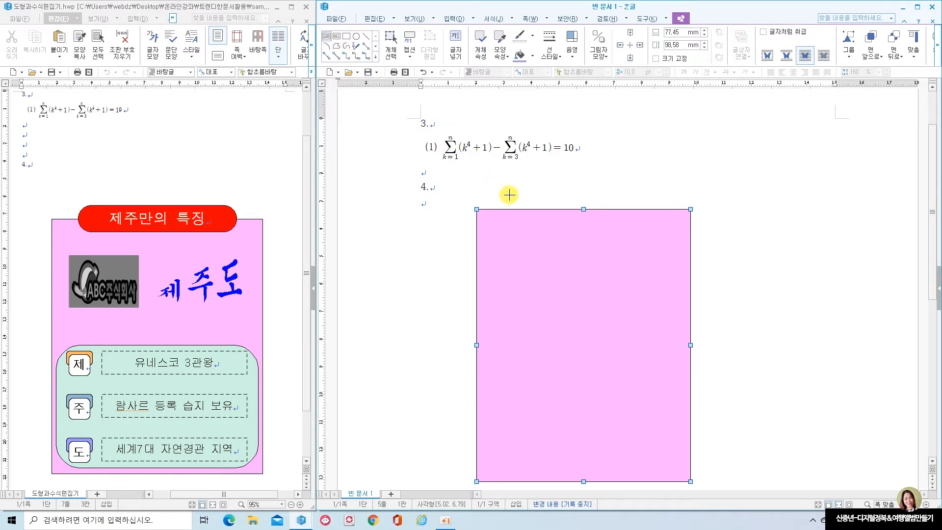
{"action": "left_click_drag", "start_coordinate": [508, 194], "coordinate": [663, 228]}
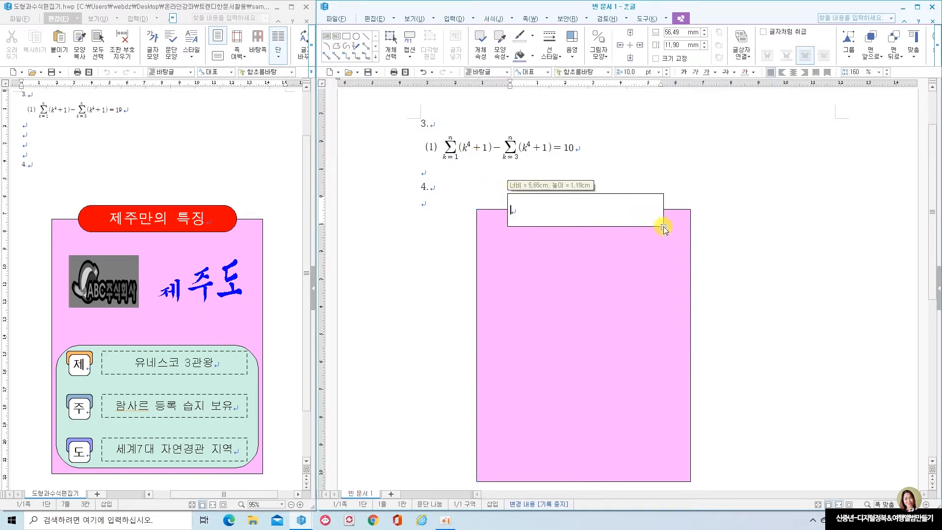
{"action": "double_click", "coordinate": [625, 228]}
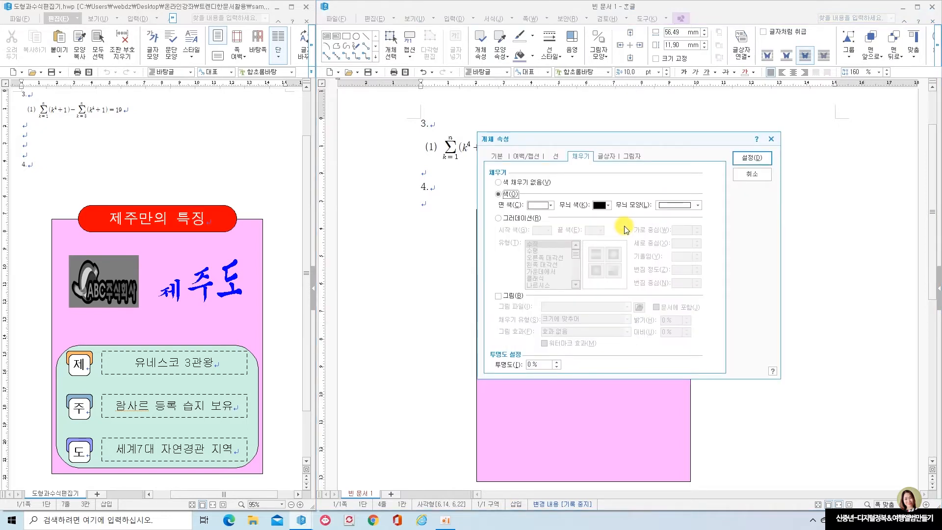
{"action": "left_click", "coordinate": [550, 205]}
{"action": "left_click", "coordinate": [540, 231]}
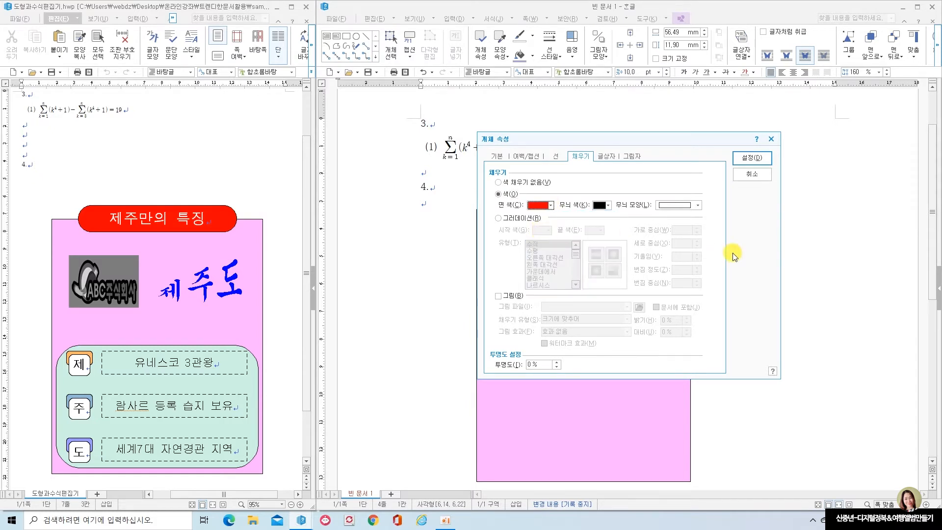
Set the red text box's corner curvature to semicircle (반원) and apply the object properties
{"action": "left_click", "coordinate": [557, 156]}
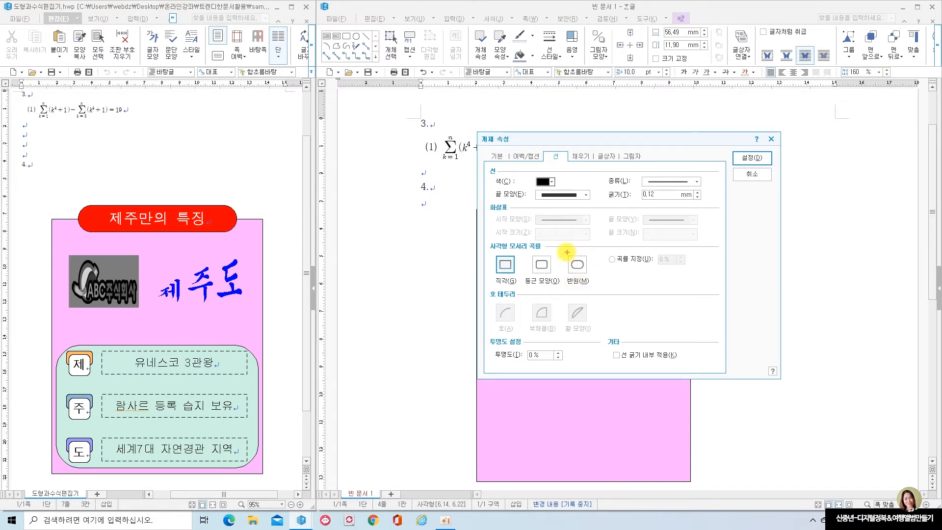
{"action": "left_click_drag", "start_coordinate": [559, 252], "coordinate": [597, 290]}
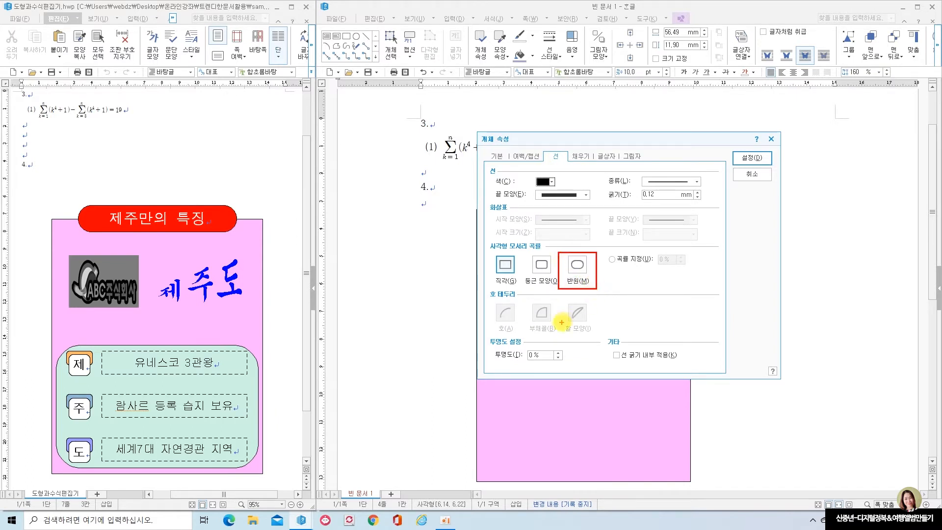
{"action": "left_click_drag", "start_coordinate": [526, 246], "coordinate": [562, 294]}
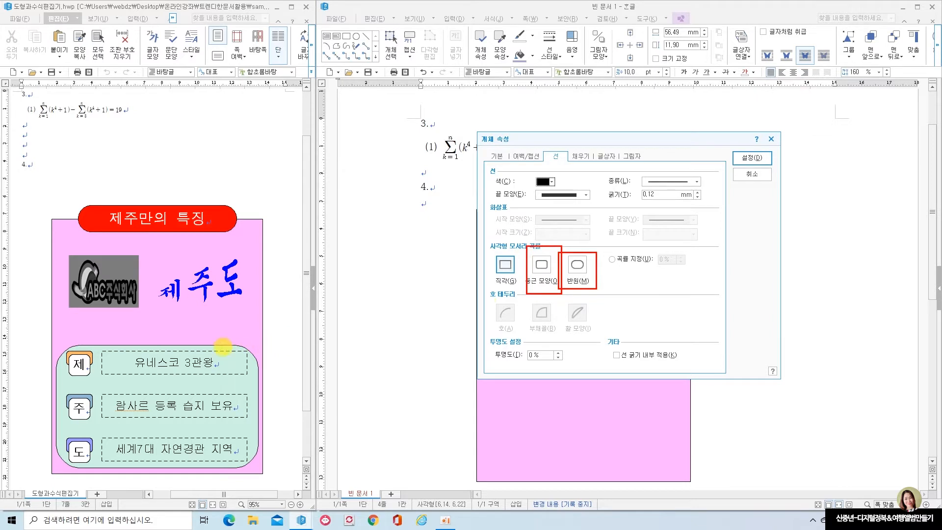
{"action": "left_click_drag", "start_coordinate": [220, 336], "coordinate": [262, 381]}
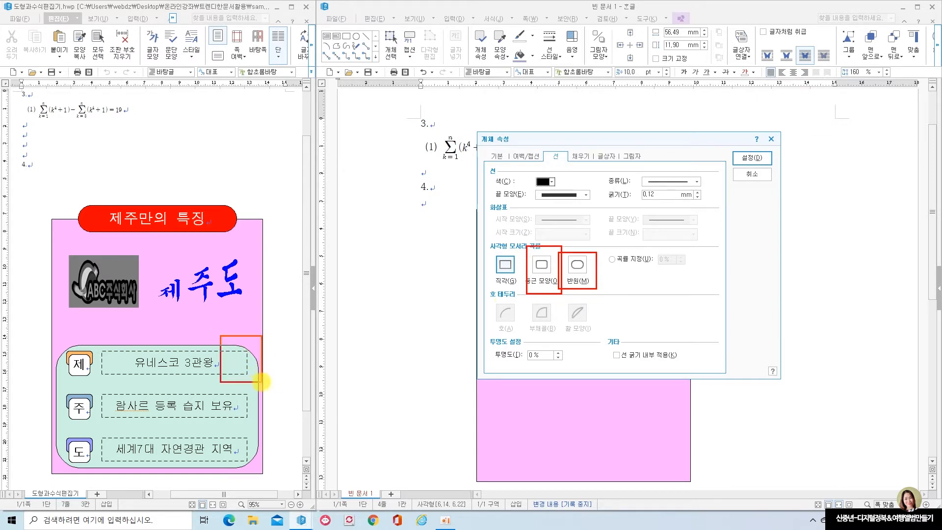
{"action": "key", "text": "Escape"}
{"action": "left_click", "coordinate": [579, 271]}
{"action": "left_click", "coordinate": [751, 158]}
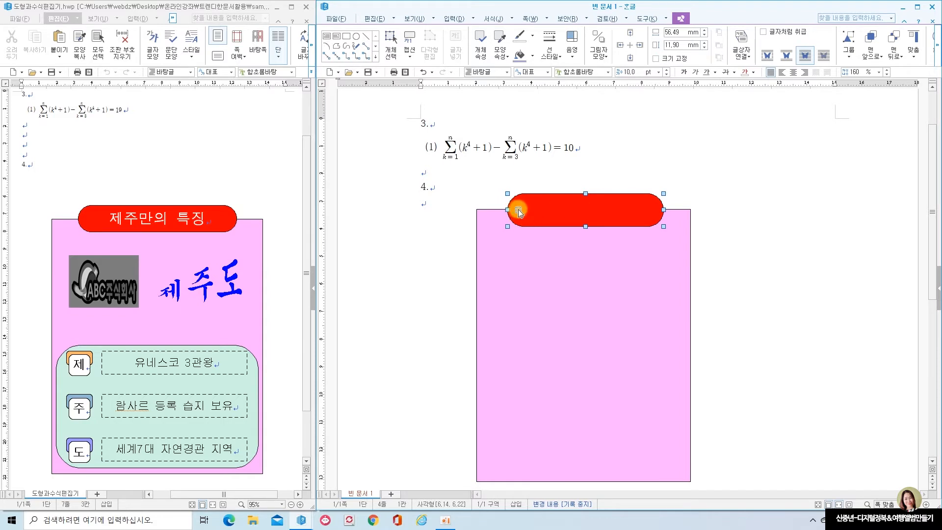
Enter the title "제주만의 특징" in the red rounded box
{"action": "left_click", "coordinate": [740, 232]}
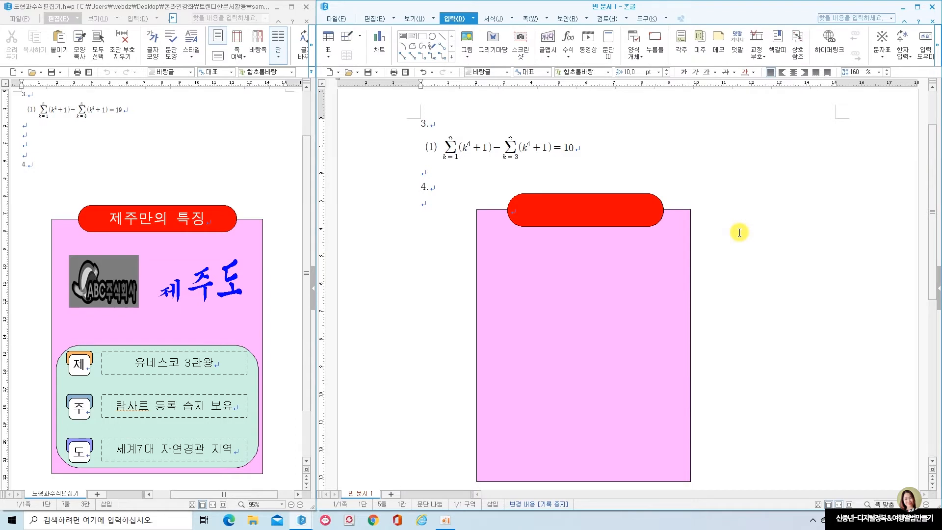
{"action": "left_click", "coordinate": [515, 212]}
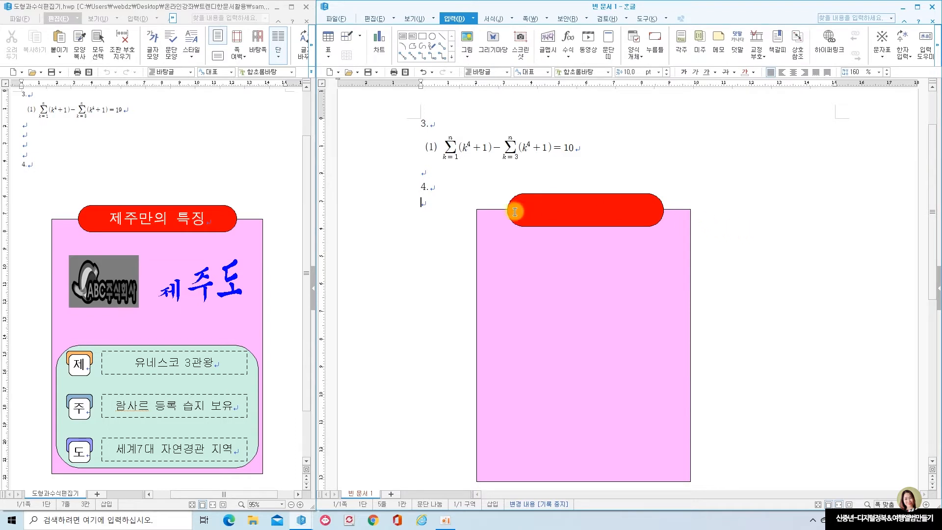
{"action": "left_click", "coordinate": [514, 212]}
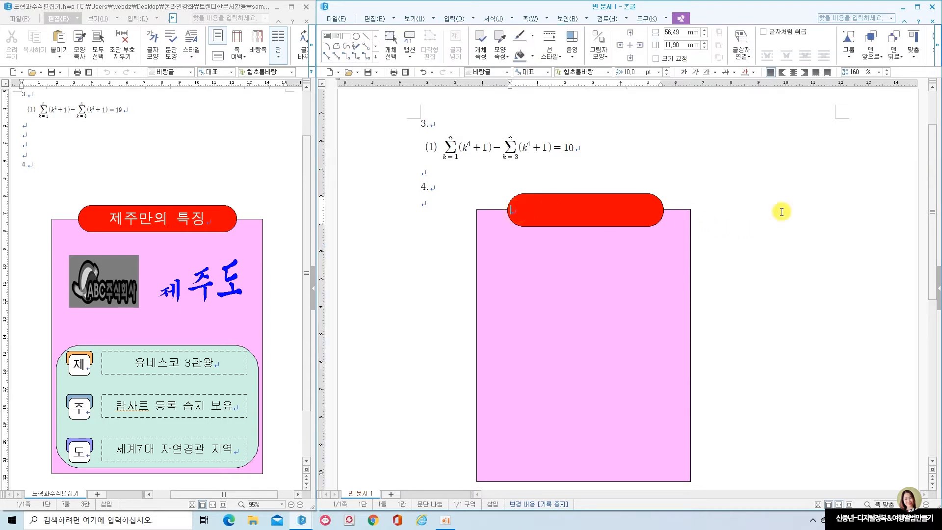
{"action": "type", "text": "제주만의 트"}
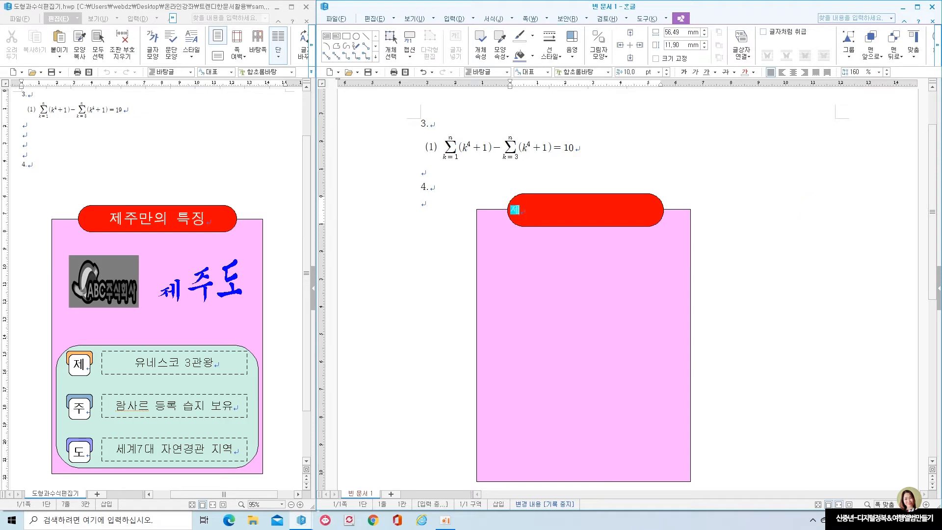
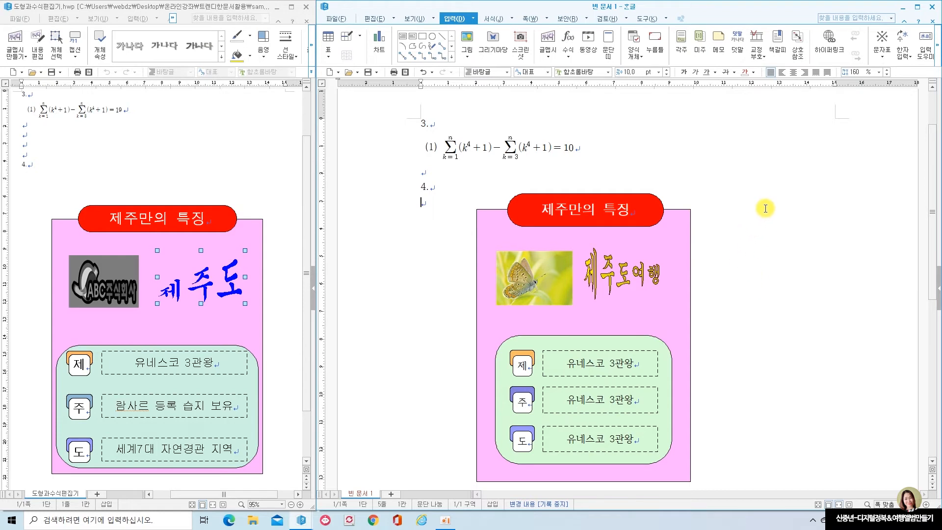
Create a 글맵시 word art in a circle shape with a middle line, with the lines "제주도 여행", "한라산" and "꼭 오세요"
{"action": "left_click", "coordinate": [548, 38]}
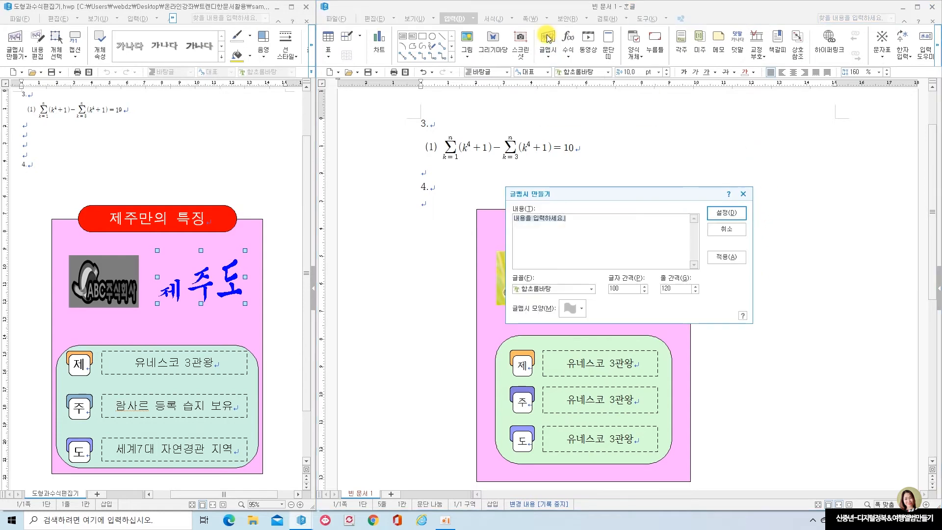
{"action": "left_click", "coordinate": [579, 308]}
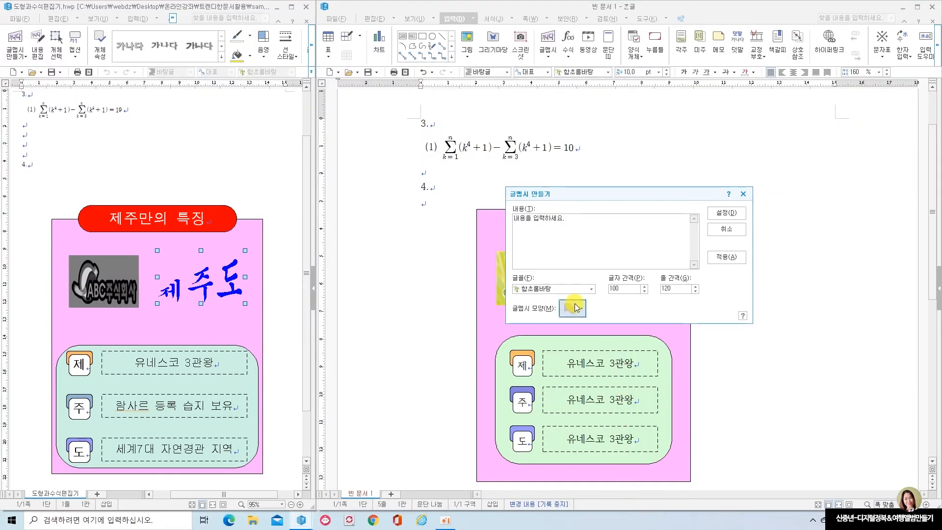
{"action": "left_click", "coordinate": [536, 88]}
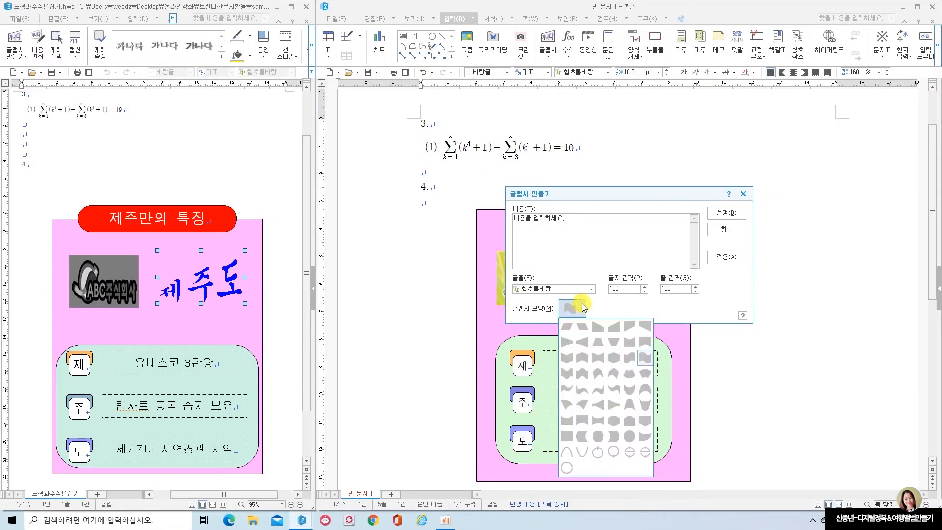
{"action": "left_click", "coordinate": [630, 452]}
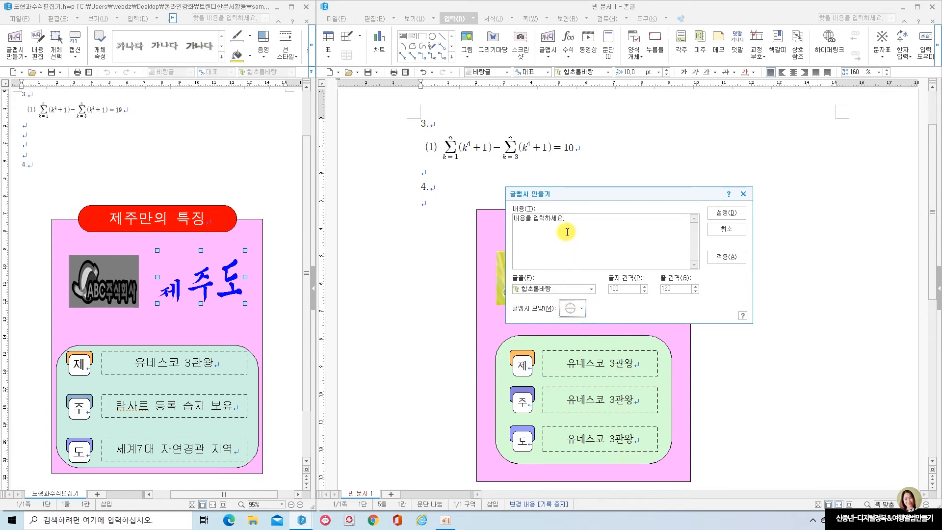
{"action": "left_click_drag", "start_coordinate": [565, 219], "coordinate": [478, 214]}
{"action": "type", "text": "젲"}
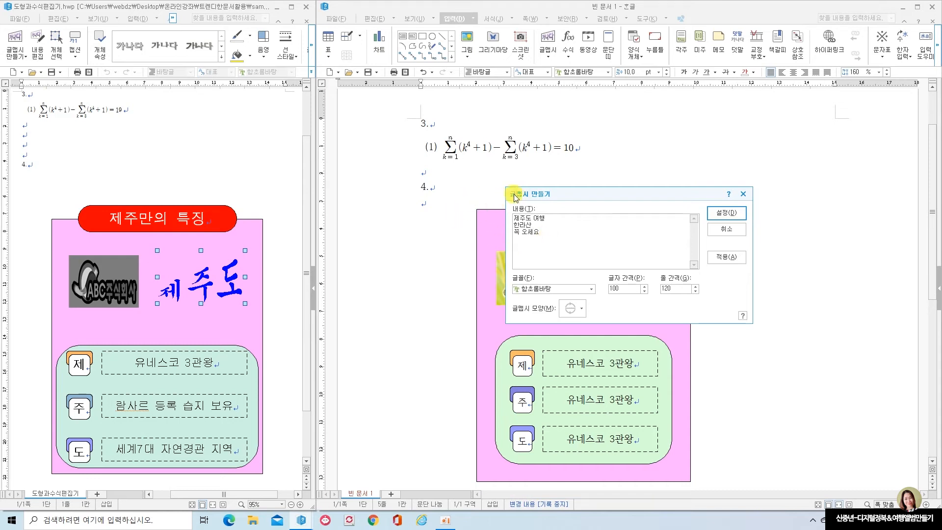
Set the word art's font to 한컴 윤체 M and insert it into the document
{"action": "left_click", "coordinate": [591, 288]}
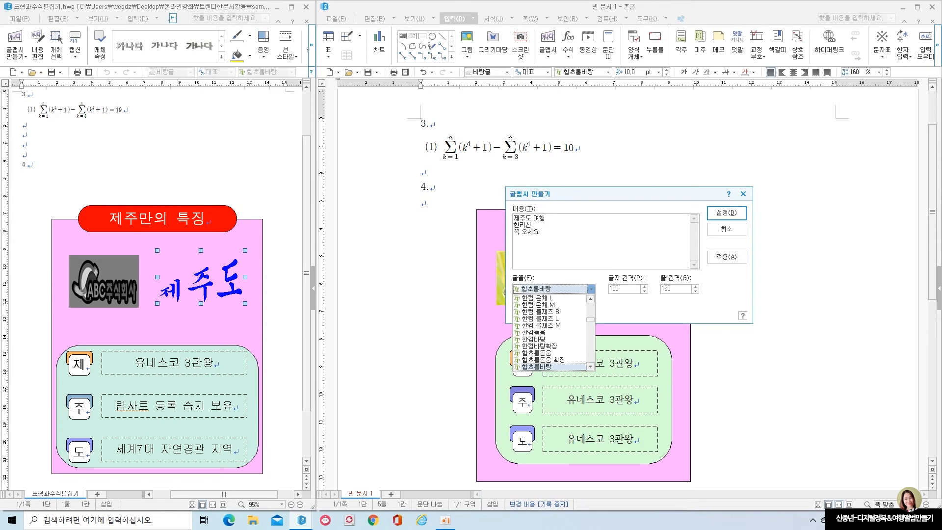
{"action": "left_click", "coordinate": [566, 305]}
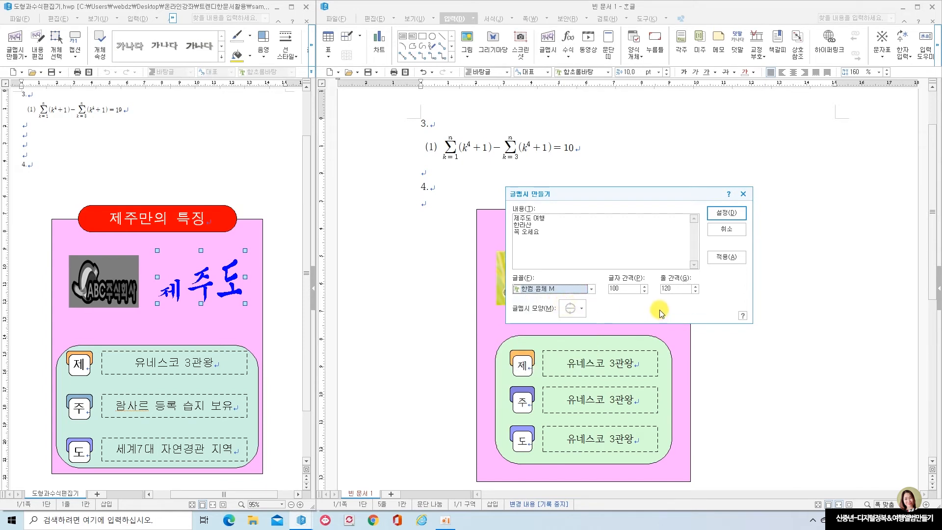
{"action": "left_click", "coordinate": [727, 212]}
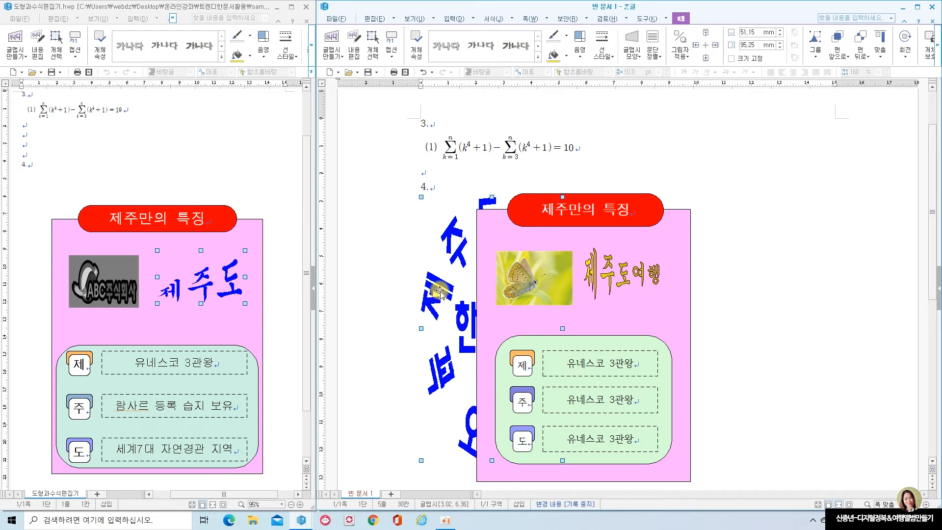
Move the circular word art to the right of the pink rectangle and widen it to about 73 mm
{"action": "left_click_drag", "start_coordinate": [439, 292], "coordinate": [764, 286]}
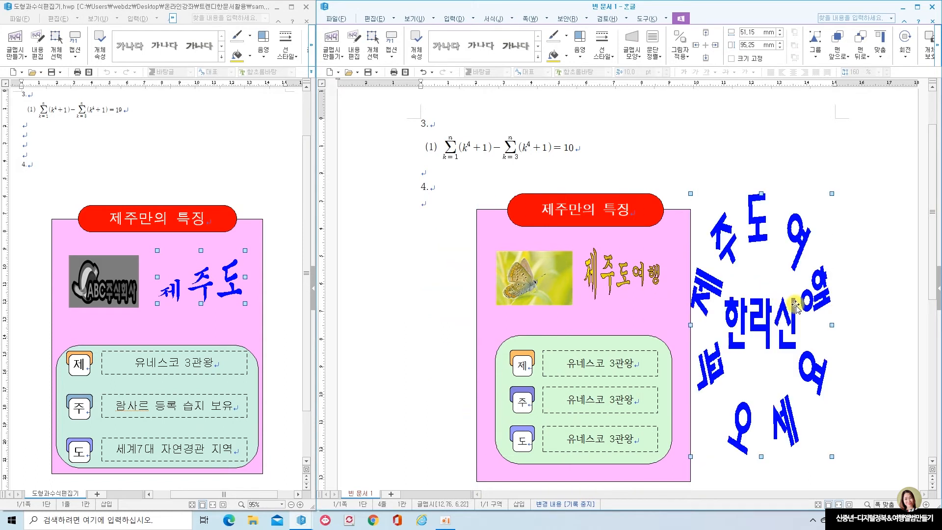
{"action": "left_click_drag", "start_coordinate": [832, 325], "coordinate": [891, 325]}
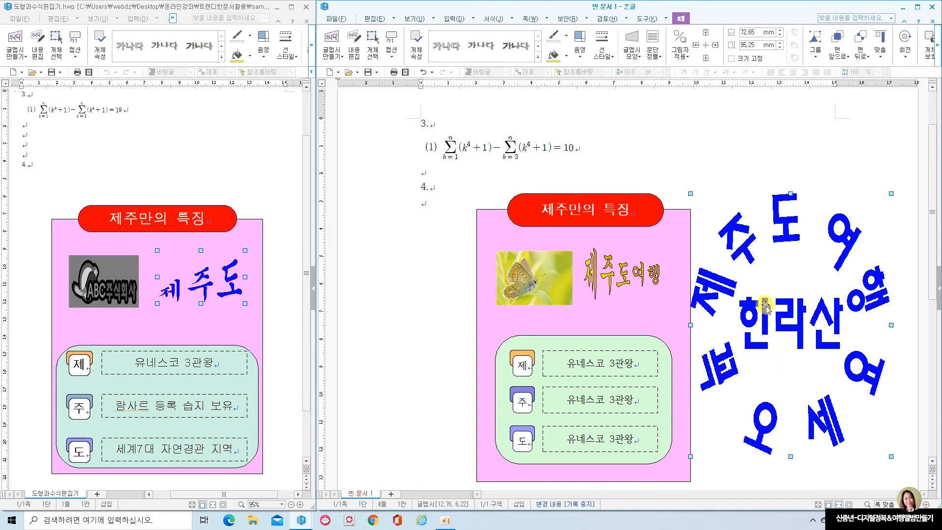
Open the word art's content for editing and insert the symbol ☆ before "제주도 여행"
{"action": "double_click", "coordinate": [713, 287]}
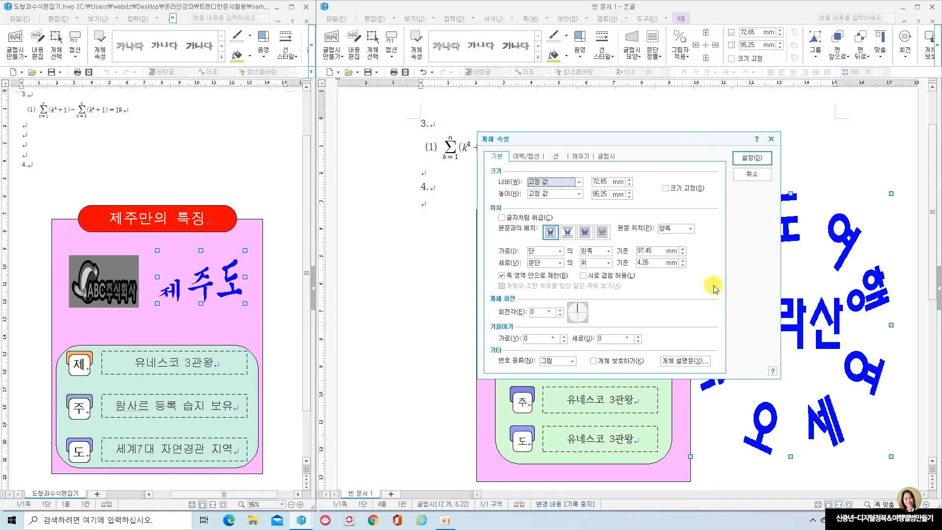
{"action": "left_click", "coordinate": [609, 156]}
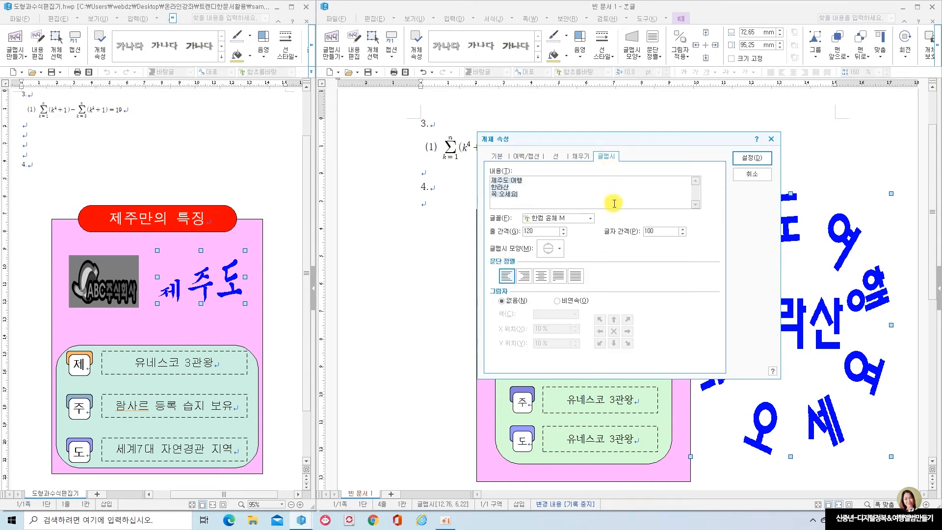
{"action": "left_click", "coordinate": [492, 182]}
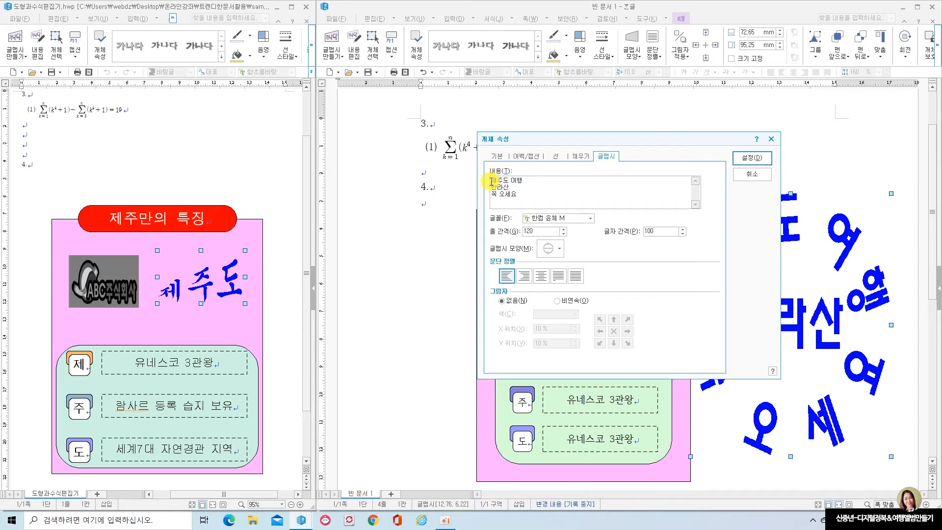
{"action": "right_click", "coordinate": [492, 181]}
{"action": "left_click", "coordinate": [514, 265]}
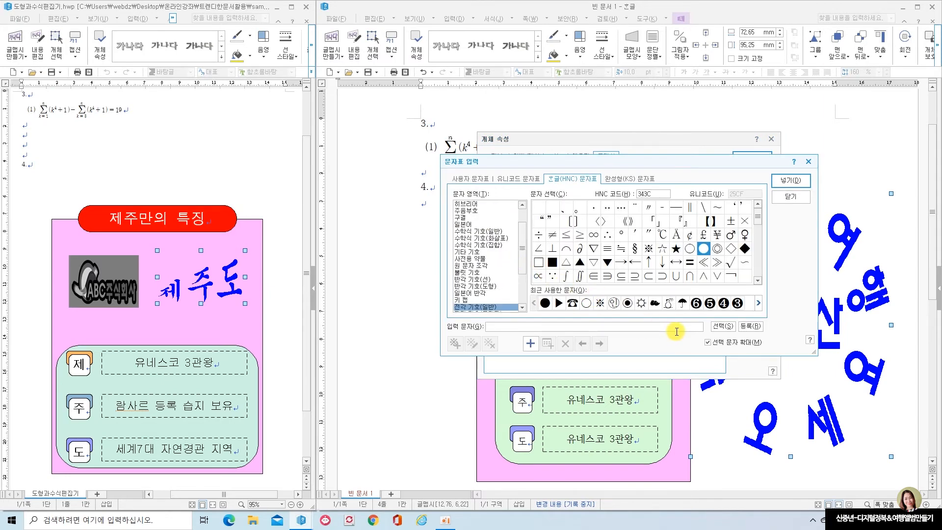
{"action": "left_click", "coordinate": [662, 249]}
{"action": "left_click", "coordinate": [791, 180]}
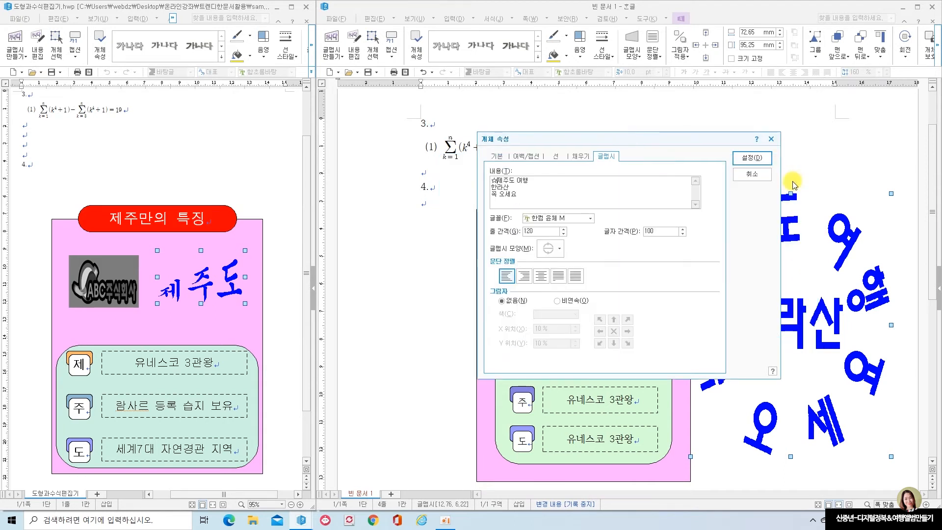
Insert the symbol ☆ after "제주도 여행" and apply the edited content to the word art
{"action": "right_click", "coordinate": [529, 181]}
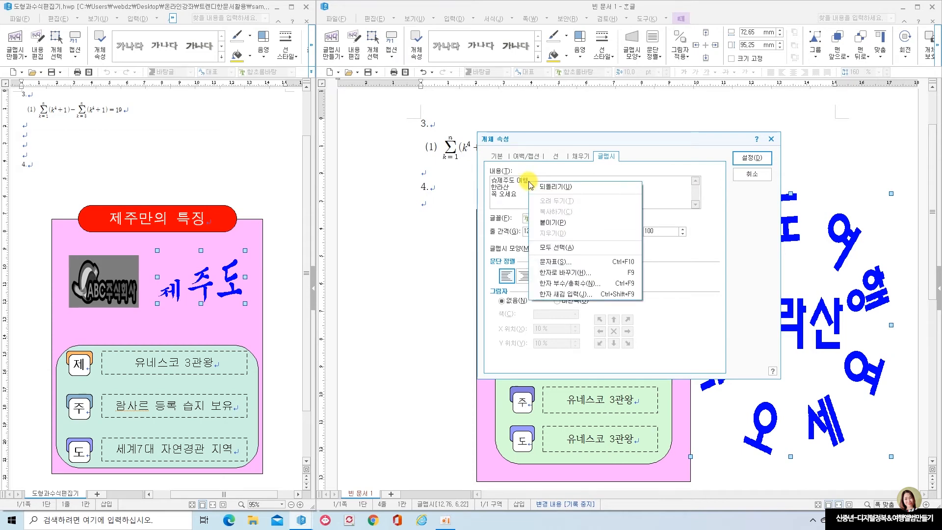
{"action": "left_click", "coordinate": [560, 263]}
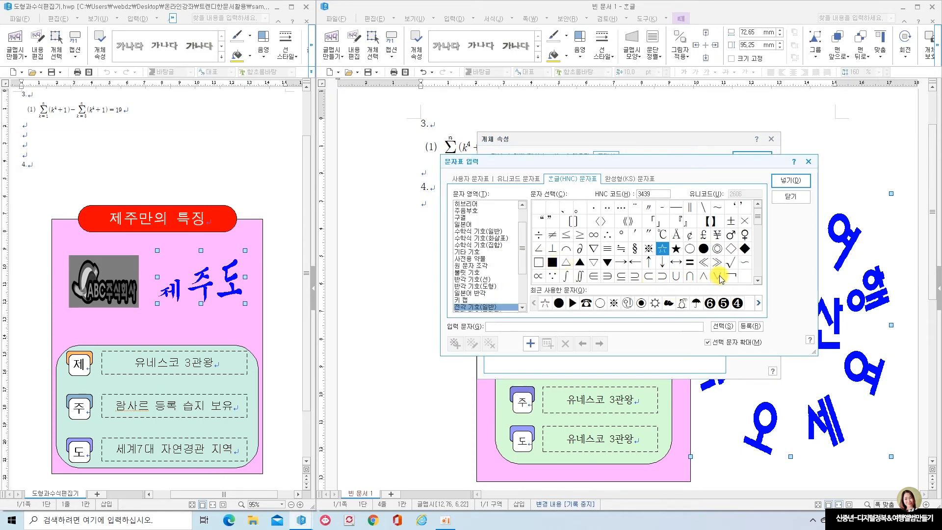
{"action": "mouse_move", "coordinate": [759, 216]}
{"action": "left_mouse_down"}
{"action": "mouse_move", "coordinate": [758, 228]}
{"action": "mouse_move", "coordinate": [759, 206]}
{"action": "left_mouse_up"}
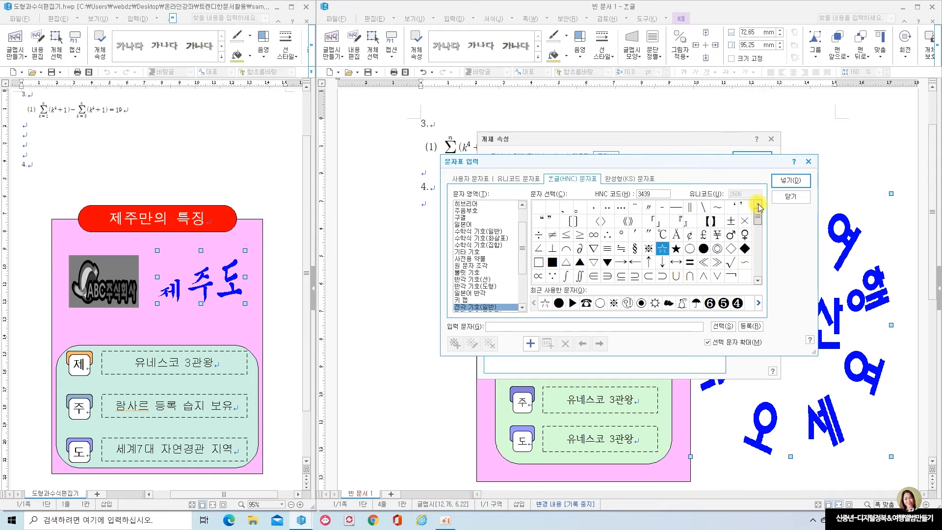
{"action": "double_click", "coordinate": [663, 250]}
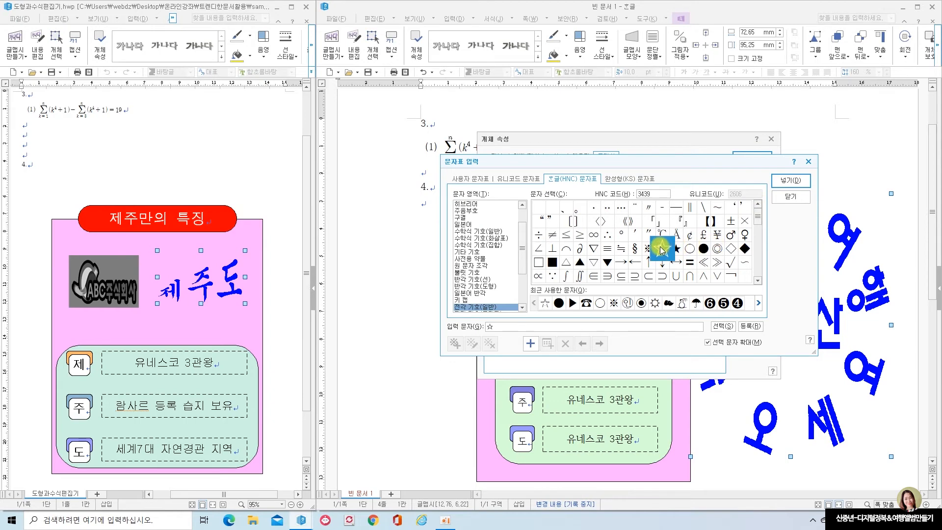
{"action": "left_click", "coordinate": [791, 180]}
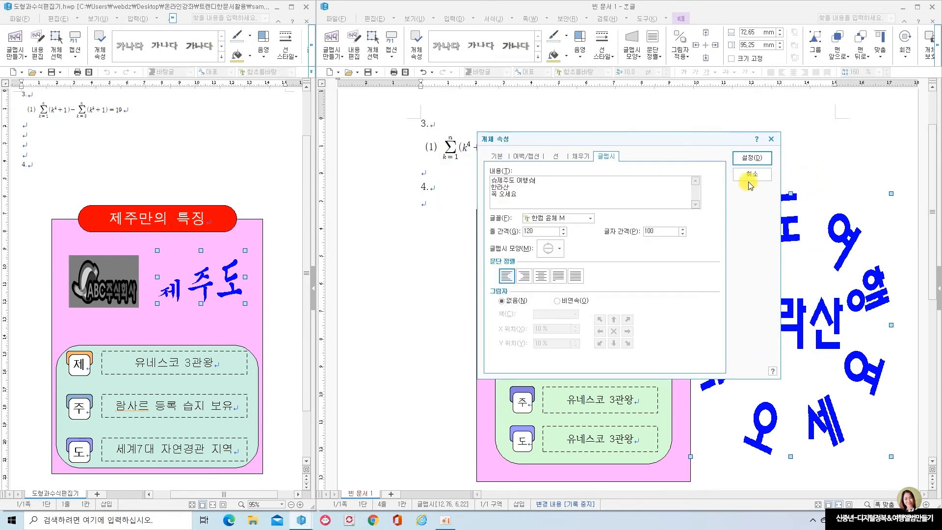
{"action": "left_click", "coordinate": [751, 157]}
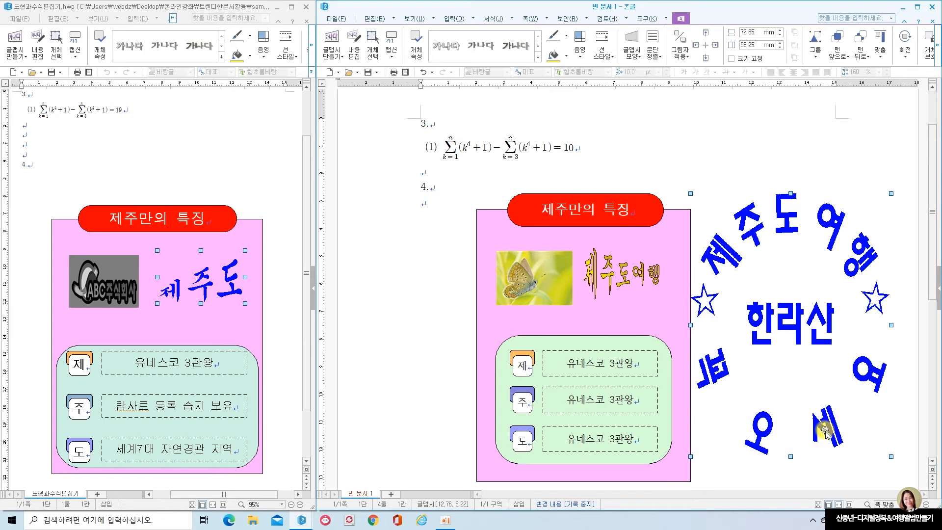
Open the circular word art's object properties and set its fill color to yellow
{"action": "double_click", "coordinate": [788, 222]}
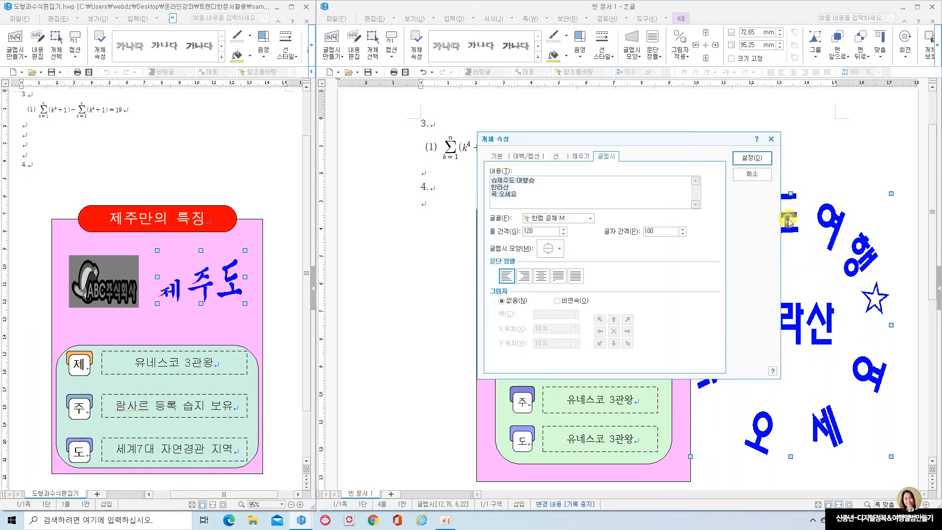
{"action": "left_click", "coordinate": [582, 156]}
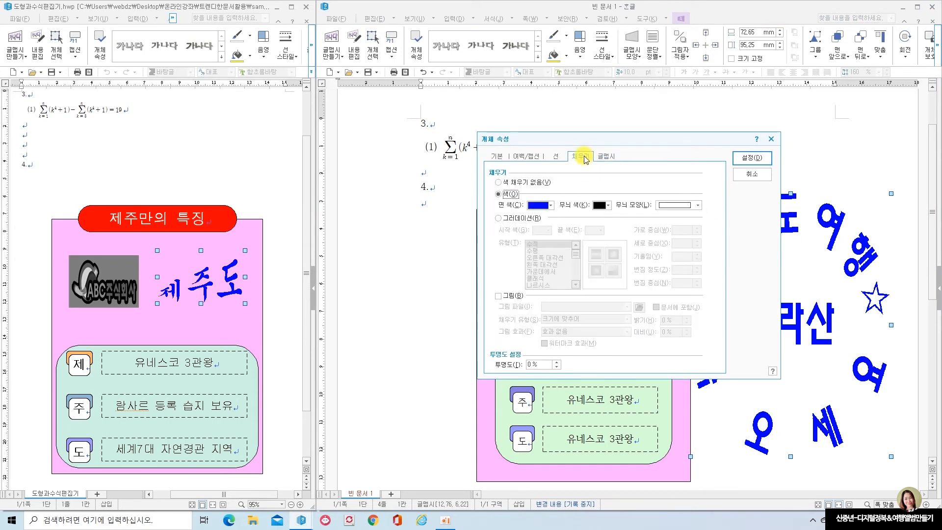
{"action": "left_click", "coordinate": [549, 205]}
{"action": "left_click", "coordinate": [556, 233]}
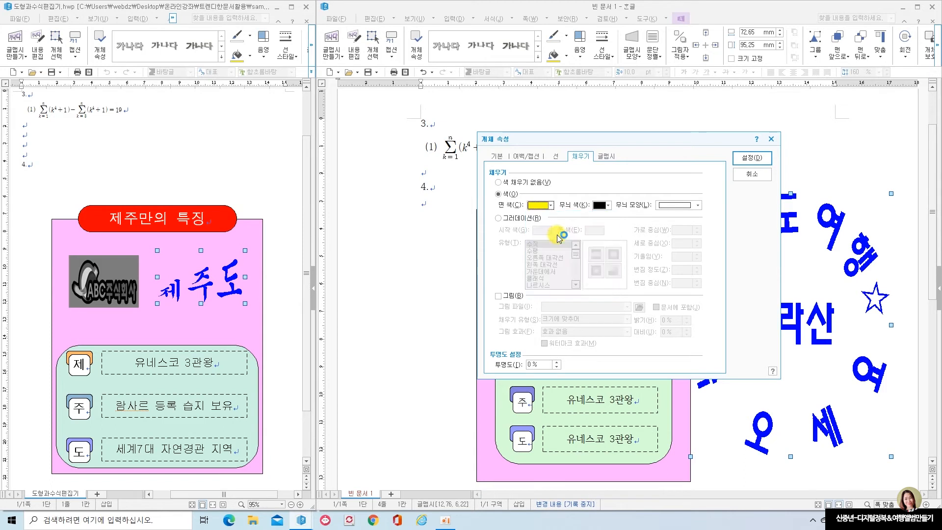
Give the word art's letters a solid black outline
{"action": "left_click", "coordinate": [558, 157]}
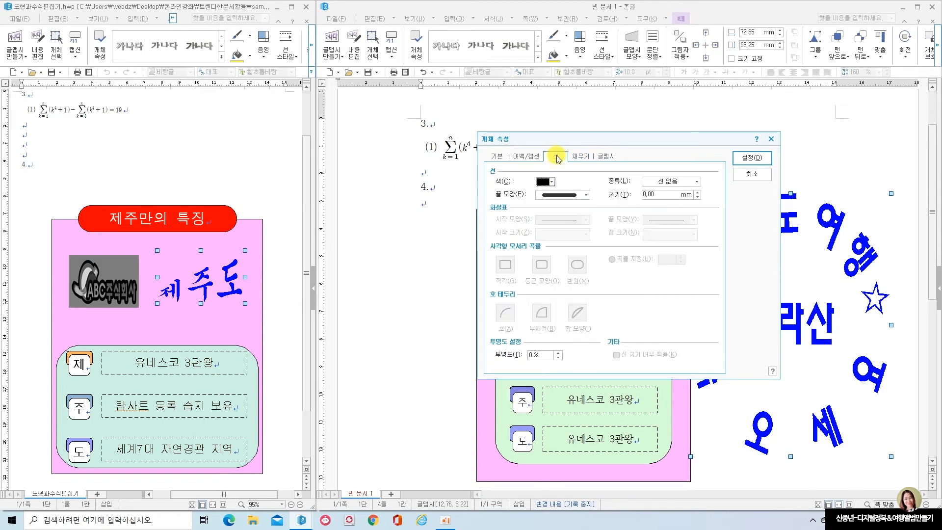
{"action": "left_click", "coordinate": [699, 181]}
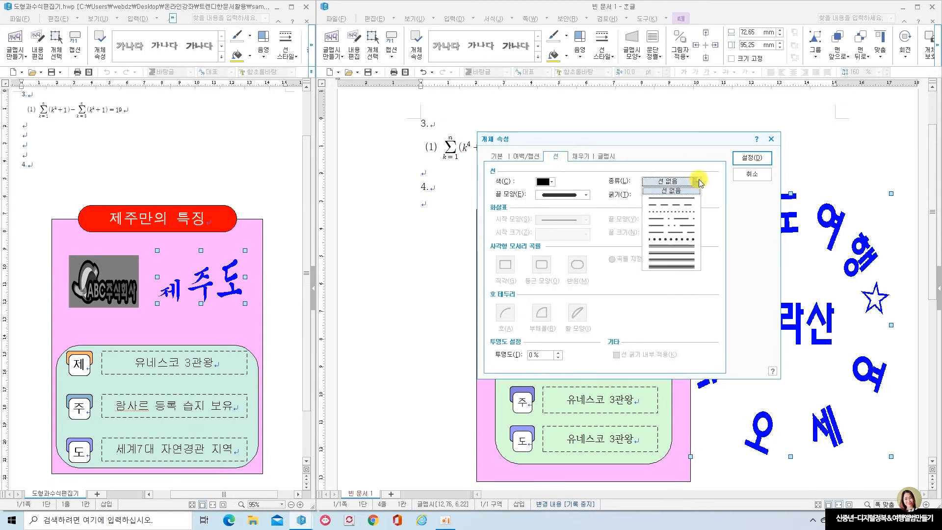
{"action": "left_click", "coordinate": [687, 199]}
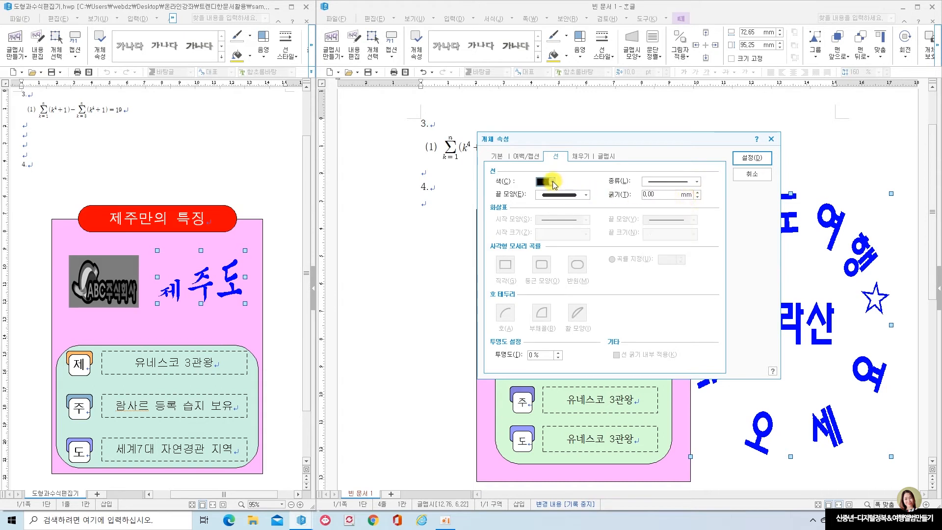
{"action": "left_click", "coordinate": [553, 183]}
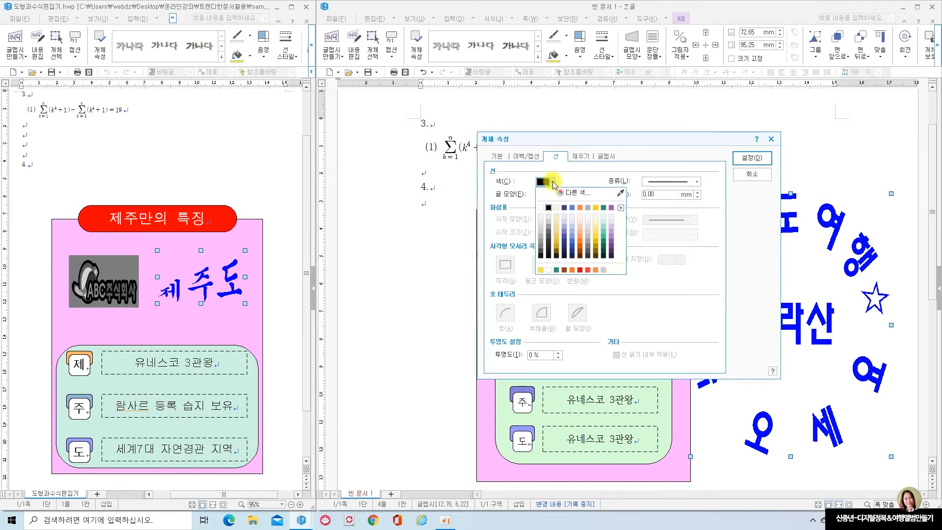
{"action": "left_click", "coordinate": [596, 243]}
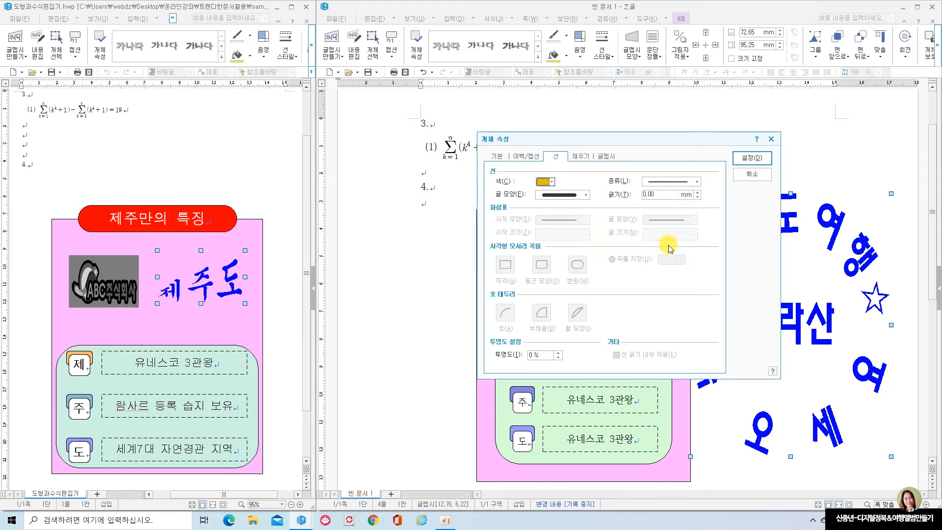
{"action": "left_click", "coordinate": [552, 182]}
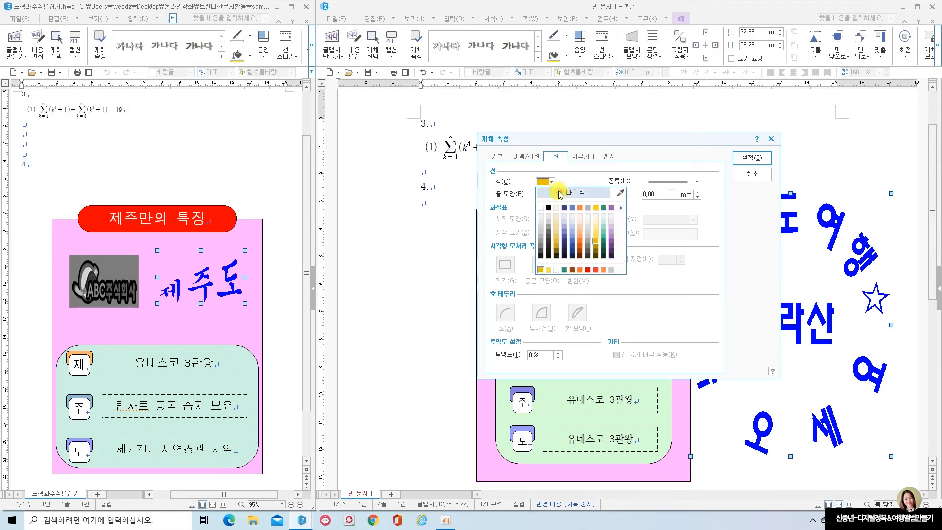
{"action": "left_click", "coordinate": [549, 208]}
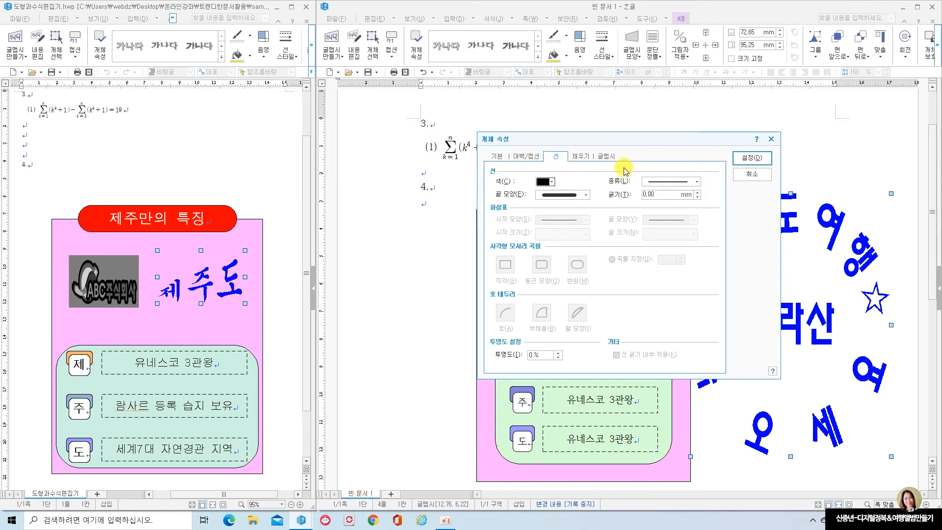
Add a discontinuous (비연속) gray shadow with 10 % X and Y offsets to the word art and apply the property changes
{"action": "left_click", "coordinate": [606, 156]}
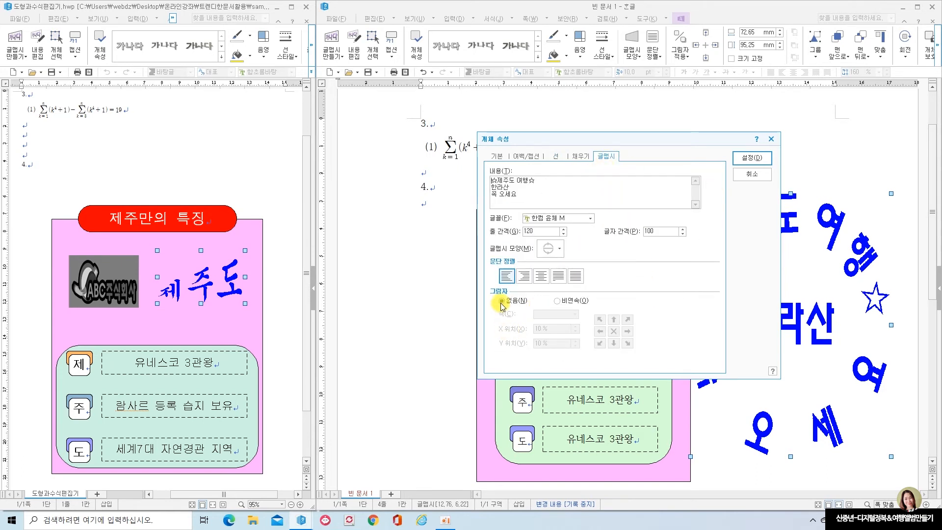
{"action": "left_click", "coordinate": [557, 300]}
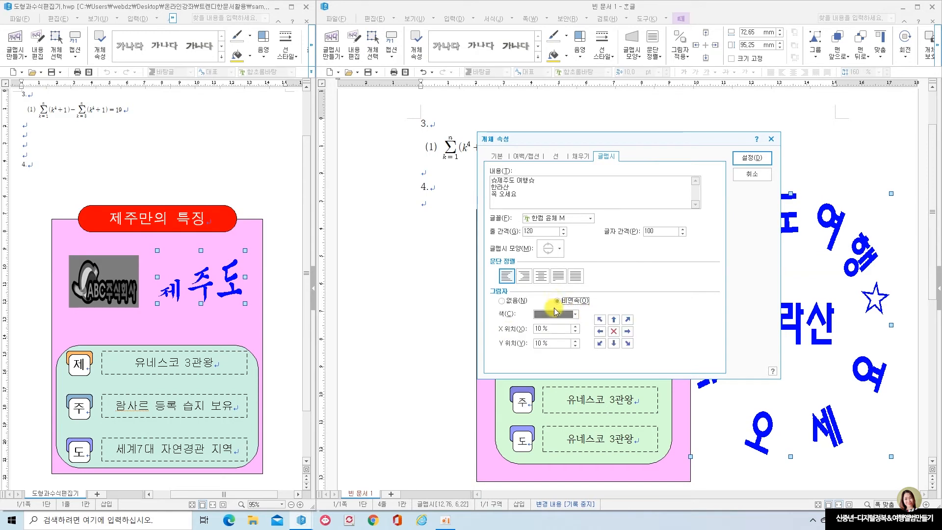
{"action": "left_click", "coordinate": [762, 159]}
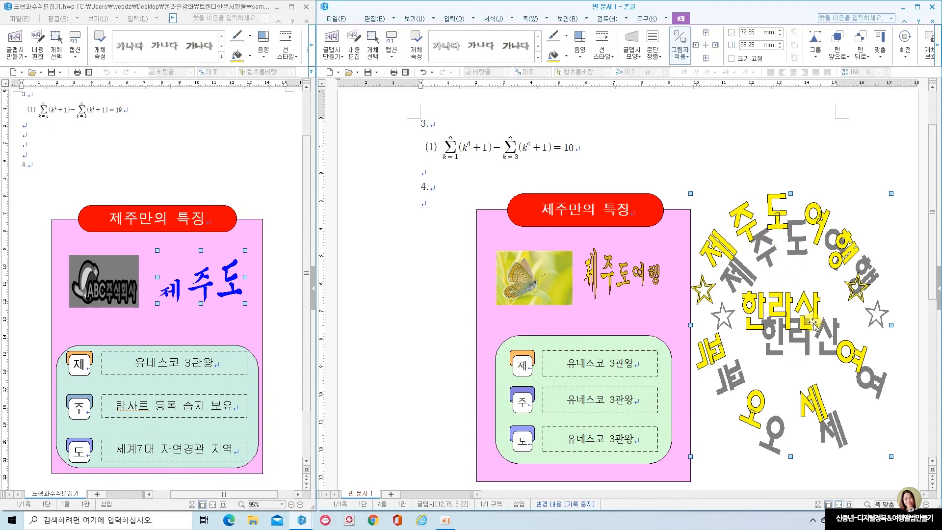
Nudge the word art's shadow vertically and horizontally until it sits close beneath the letters
{"action": "left_click", "coordinate": [707, 33]}
{"action": "left_click", "coordinate": [706, 33]}
{"action": "left_click", "coordinate": [706, 33]}
{"action": "left_click", "coordinate": [706, 33]}
{"action": "left_click", "coordinate": [707, 34]}
{"action": "left_click", "coordinate": [706, 33]}
{"action": "left_click", "coordinate": [706, 34]}
{"action": "left_click", "coordinate": [698, 45]}
{"action": "left_click", "coordinate": [698, 44]}
{"action": "left_click", "coordinate": [699, 45]}
{"action": "left_click", "coordinate": [698, 45]}
{"action": "left_click", "coordinate": [699, 46]}
{"action": "left_click", "coordinate": [699, 45]}
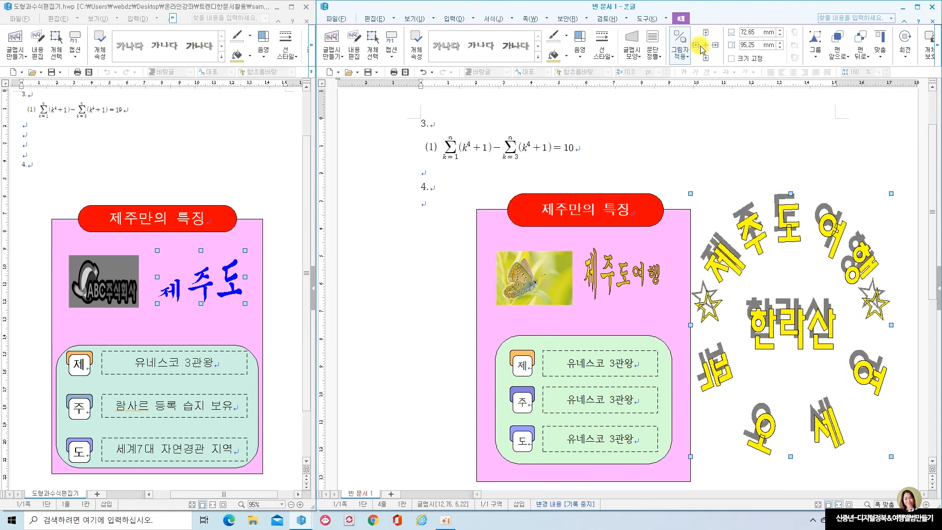
{"action": "left_click", "coordinate": [707, 58]}
{"action": "left_click", "coordinate": [707, 58]}
{"action": "left_click", "coordinate": [707, 57]}
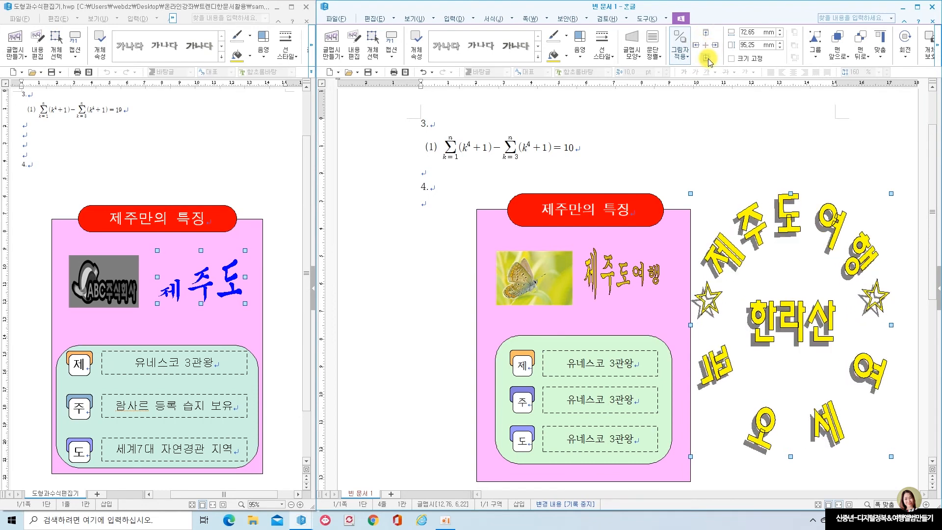
{"action": "left_click", "coordinate": [715, 45]}
{"action": "left_click", "coordinate": [715, 45]}
{"action": "left_click", "coordinate": [715, 45]}
{"action": "left_click", "coordinate": [715, 45]}
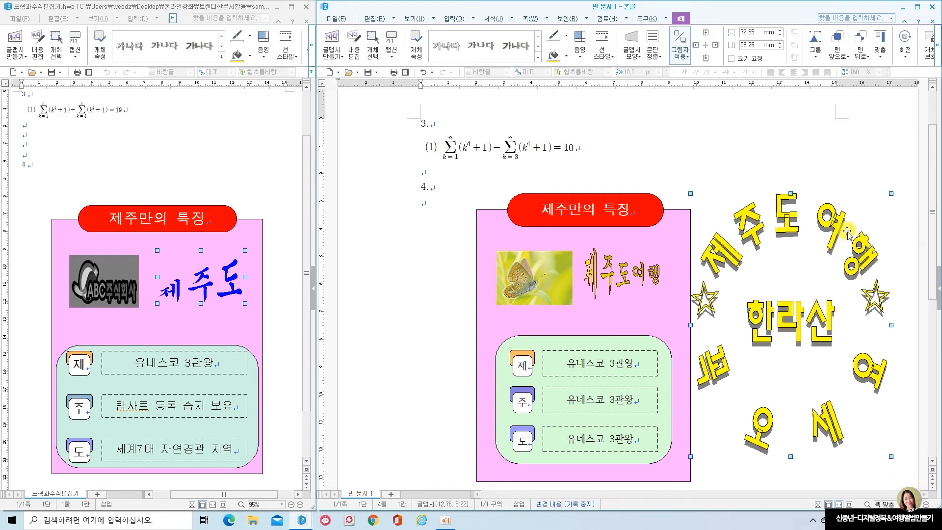
Shrink the circular word art by pulling in its upper-left corner and lower edge
{"action": "left_click_drag", "start_coordinate": [691, 194], "coordinate": [710, 219]}
{"action": "left_click_drag", "start_coordinate": [803, 458], "coordinate": [802, 426]}
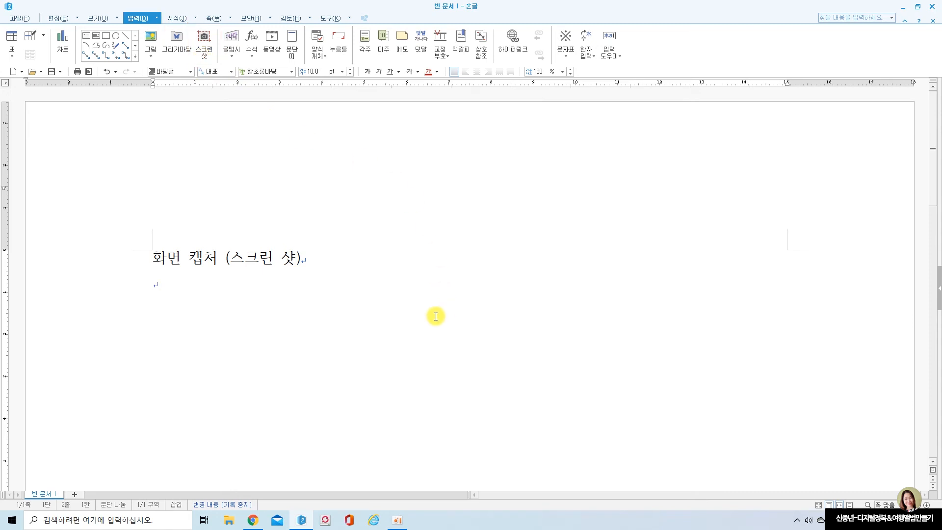
Insert a screenshot of the available document window below the heading "화면 캡처 (스크린 샷)"
{"action": "left_click", "coordinate": [205, 43]}
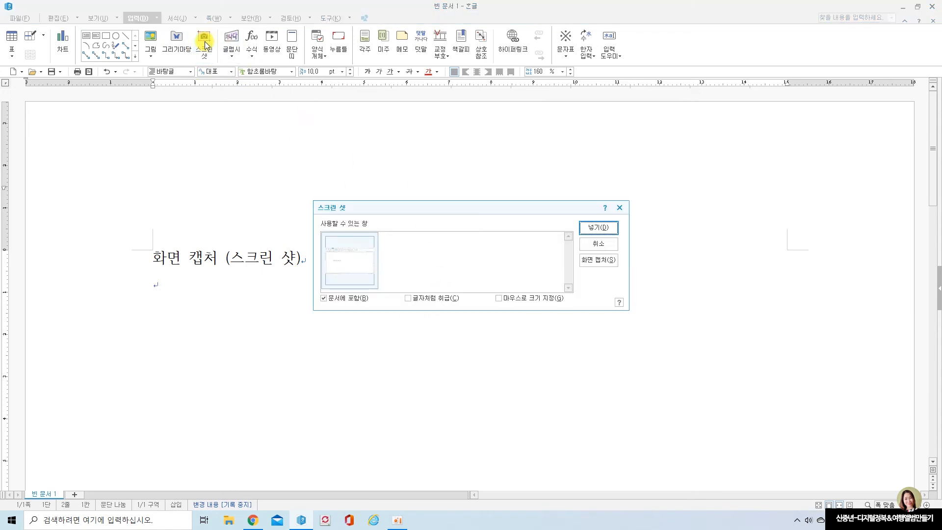
{"action": "mouse_move", "coordinate": [318, 224]}
{"action": "left_mouse_down"}
{"action": "mouse_move", "coordinate": [330, 263]}
{"action": "mouse_move", "coordinate": [385, 297]}
{"action": "left_mouse_up"}
{"action": "mouse_move", "coordinate": [7, 5]}
{"action": "left_mouse_down"}
{"action": "mouse_move", "coordinate": [309, 107]}
{"action": "mouse_move", "coordinate": [762, 332]}
{"action": "mouse_move", "coordinate": [925, 480]}
{"action": "left_mouse_up"}
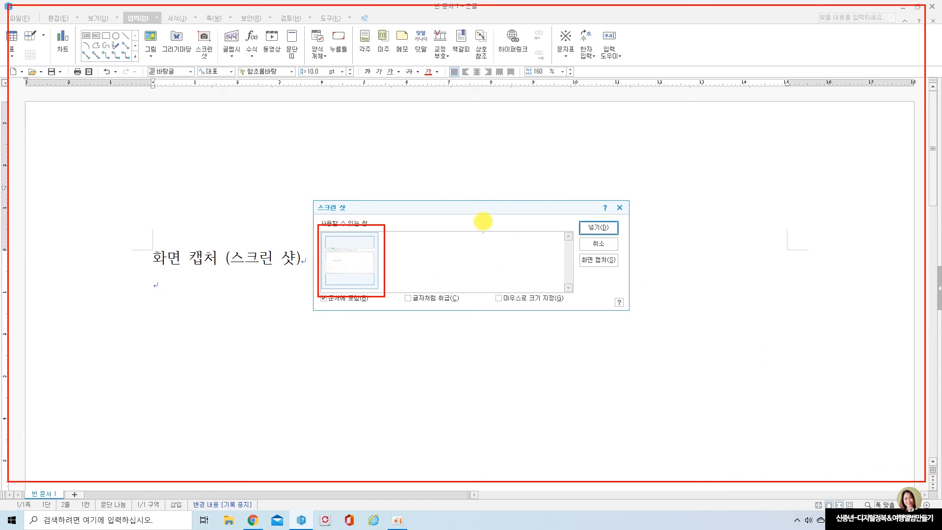
{"action": "key", "text": "Escape"}
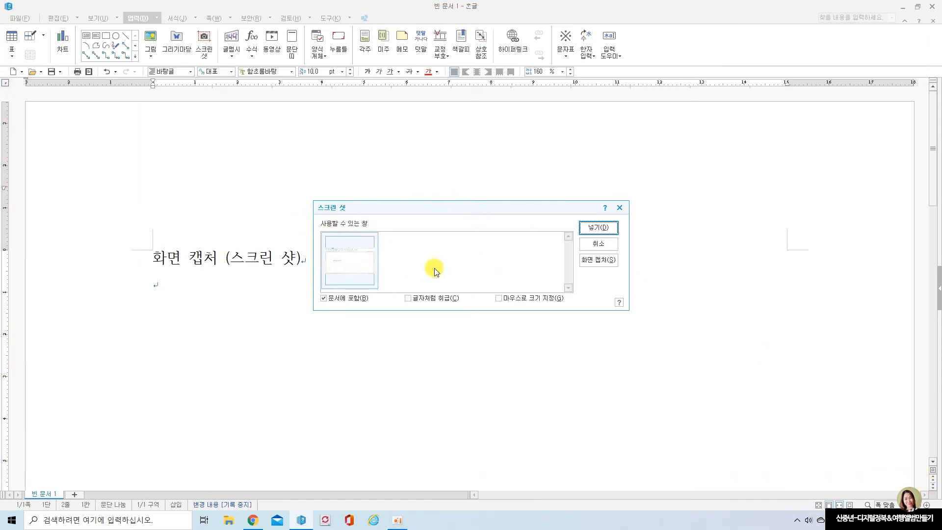
{"action": "left_click", "coordinate": [592, 229]}
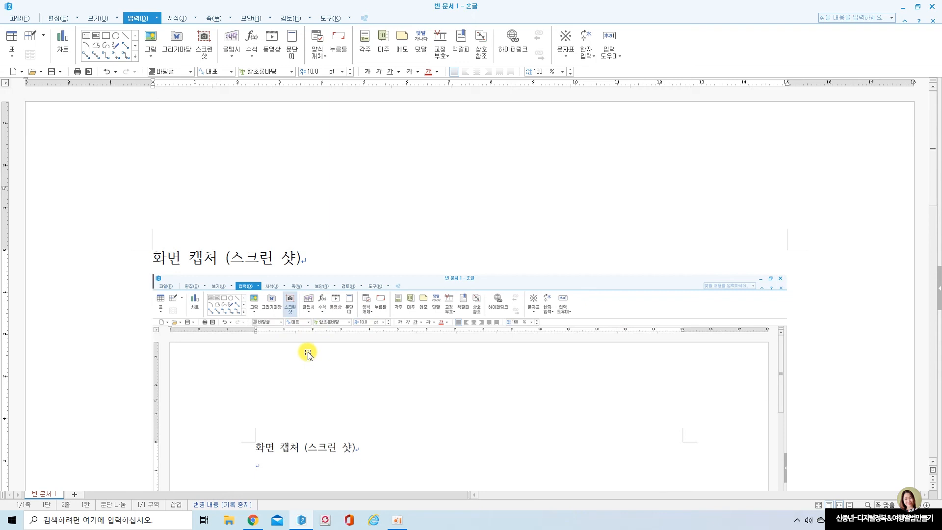
Crop the inserted screenshot down to the 스크린 샷 icon, about 4 mm by 7 mm
{"action": "left_click_drag", "start_coordinate": [278, 287], "coordinate": [301, 322]}
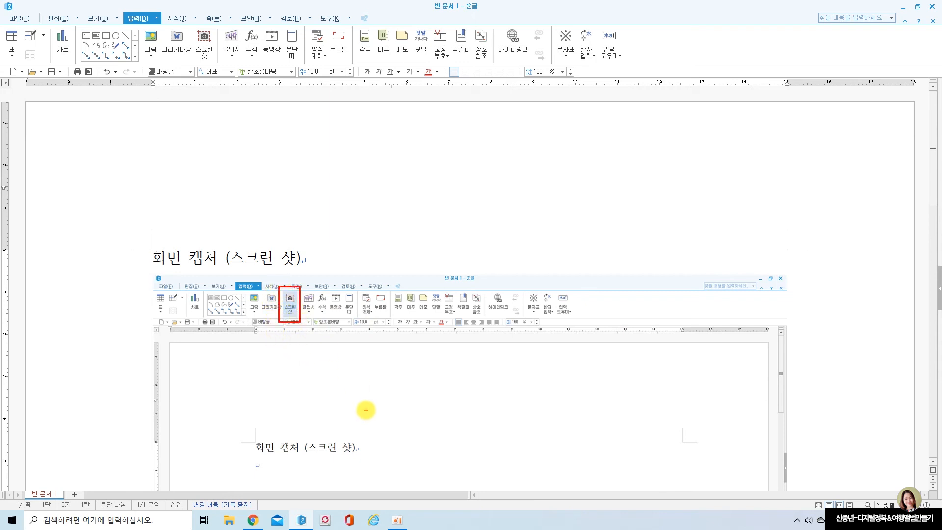
{"action": "key", "text": "Escape"}
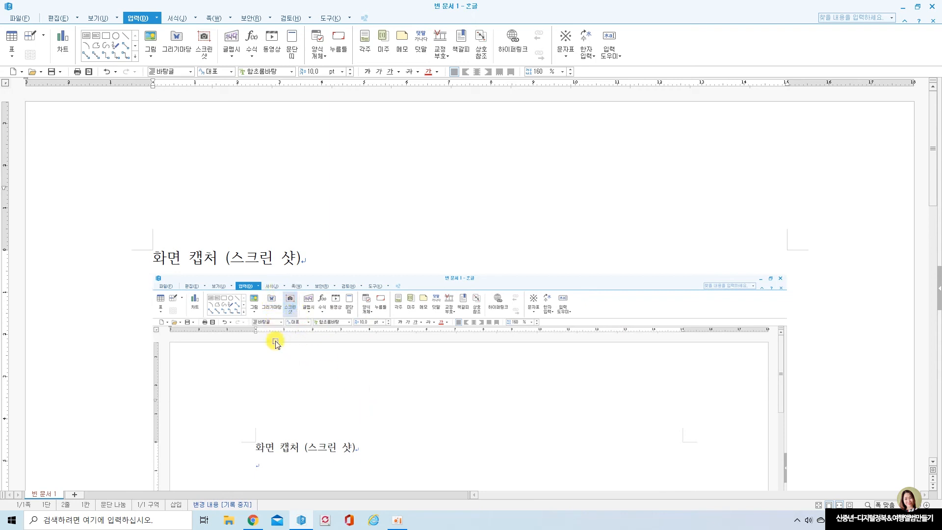
{"action": "left_click", "coordinate": [443, 377]}
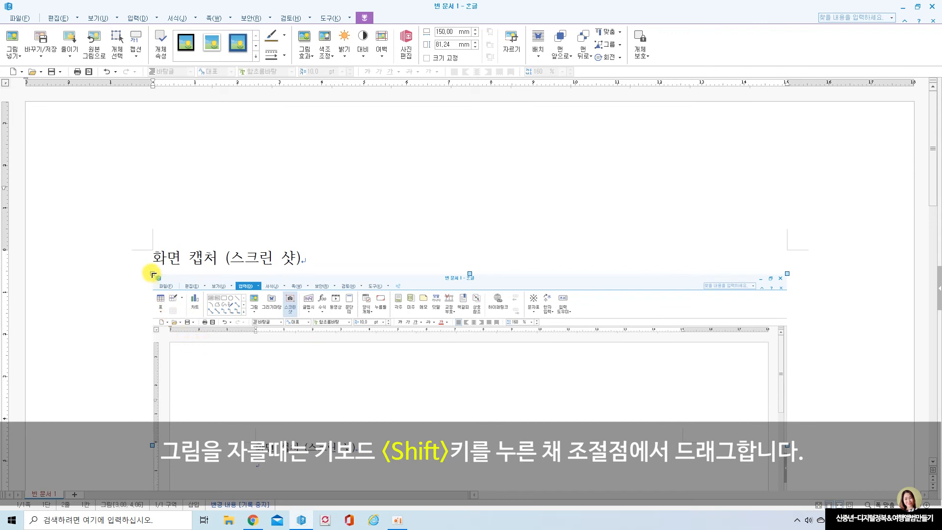
{"action": "left_click_drag", "start_coordinate": [153, 276], "coordinate": [283, 289]}
{"action": "scroll", "coordinate": [660, 397], "scroll_direction": "down", "scroll_amount": 3}
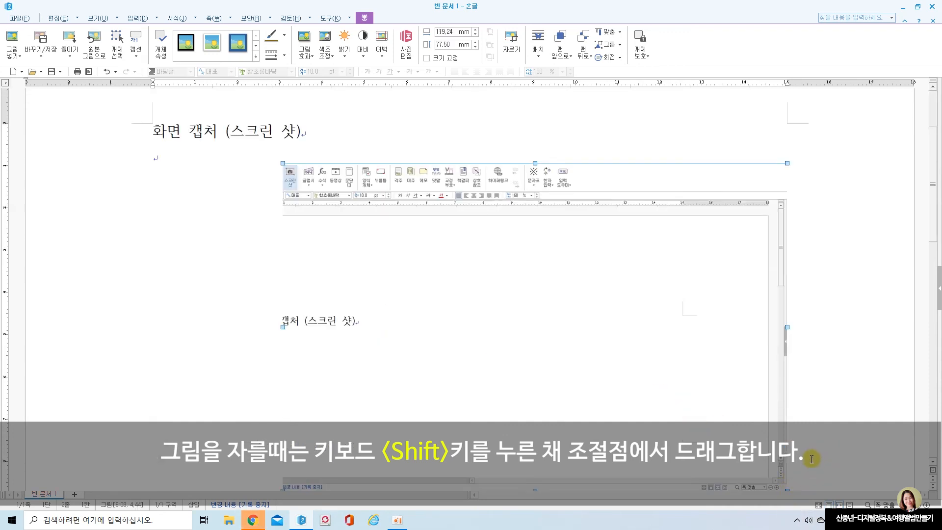
{"action": "scroll", "coordinate": [815, 456], "scroll_direction": "down", "scroll_amount": 3}
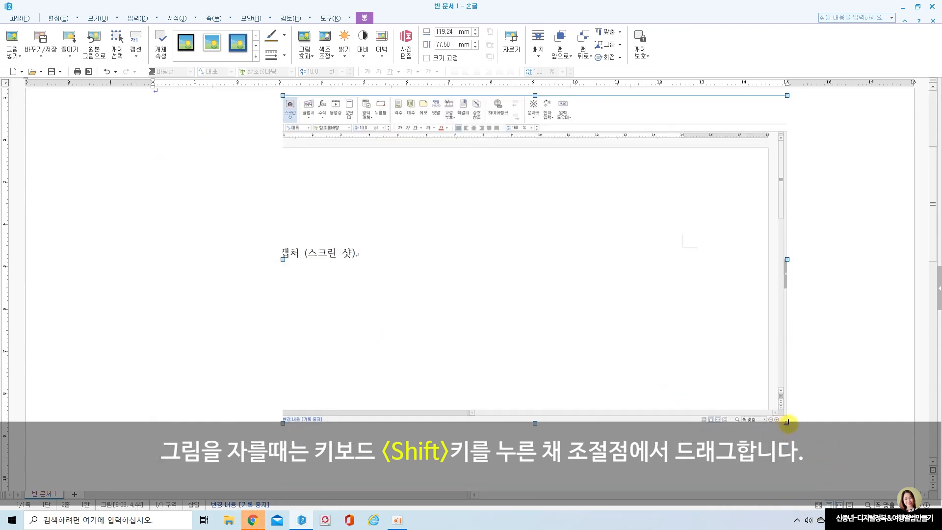
{"action": "left_click_drag", "start_coordinate": [787, 422], "coordinate": [296, 120]}
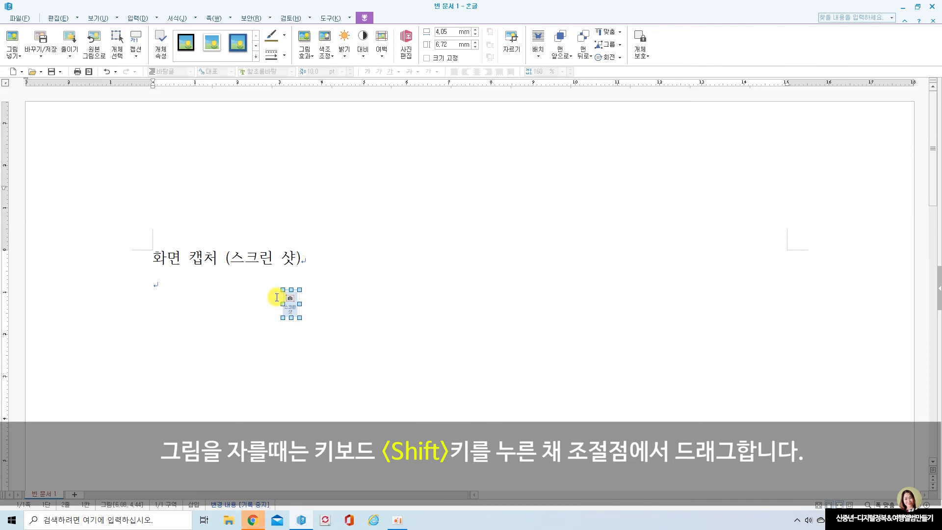
Enlarge the cropped icon to about 10 by 17 mm at the start of the line below the heading and add a new line after it
{"action": "left_click_drag", "start_coordinate": [299, 317], "coordinate": [195, 344]}
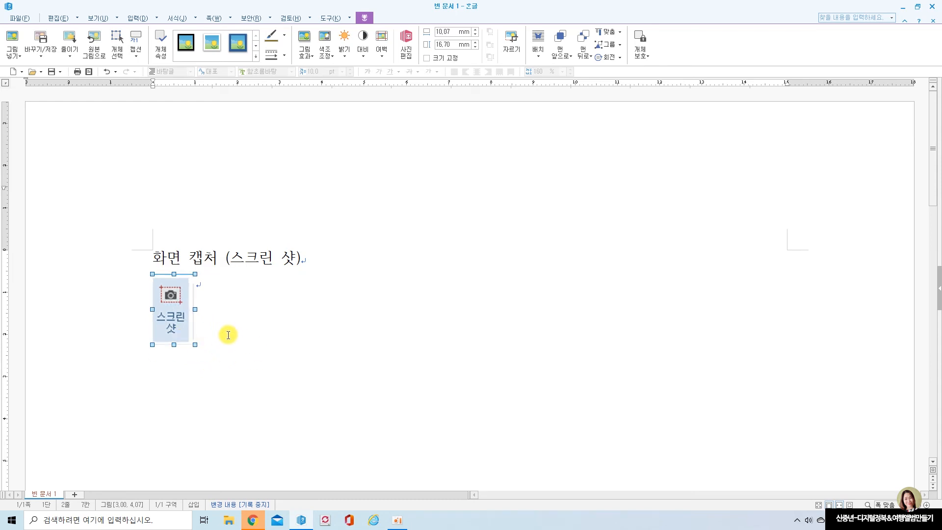
{"action": "left_click", "coordinate": [228, 335]}
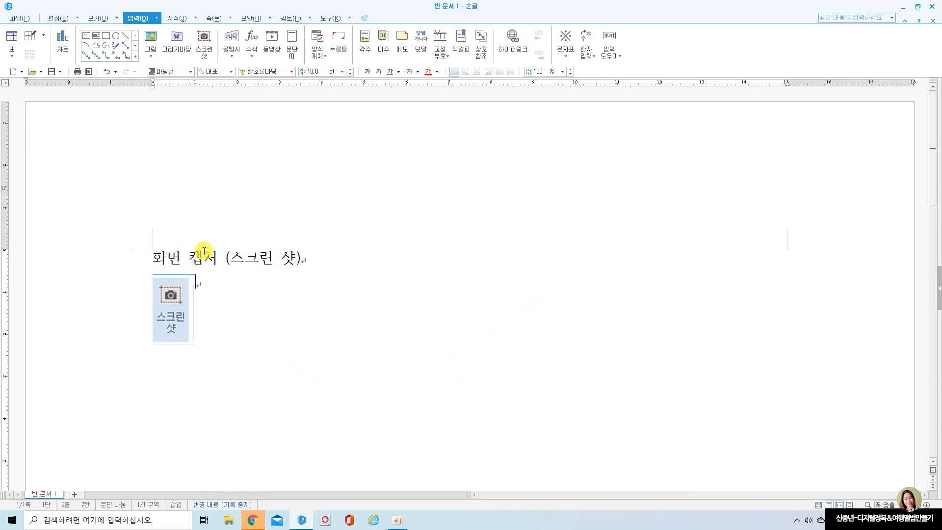
{"action": "key", "text": "Return"}
Switch to Chrome, dismiss the extension warning and open Naver's dictionary page
{"action": "left_click", "coordinate": [253, 520]}
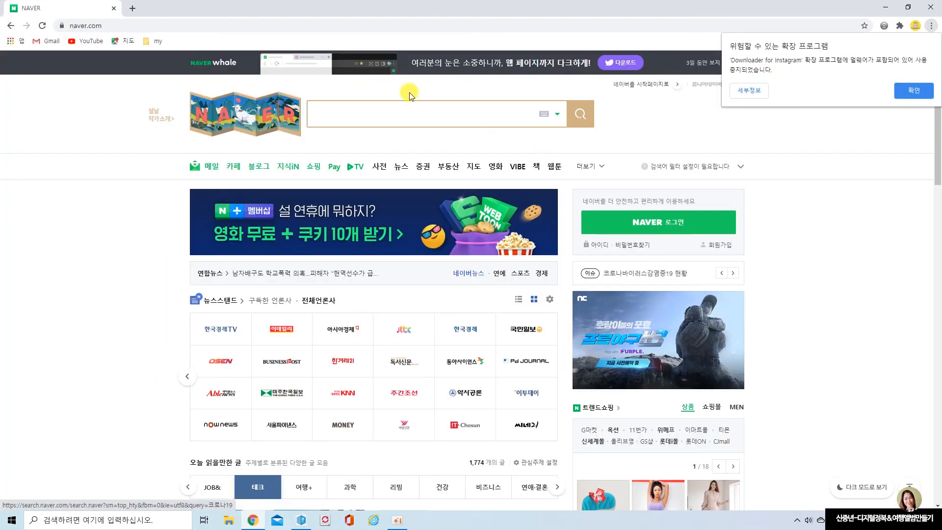
{"action": "left_click", "coordinate": [914, 90]}
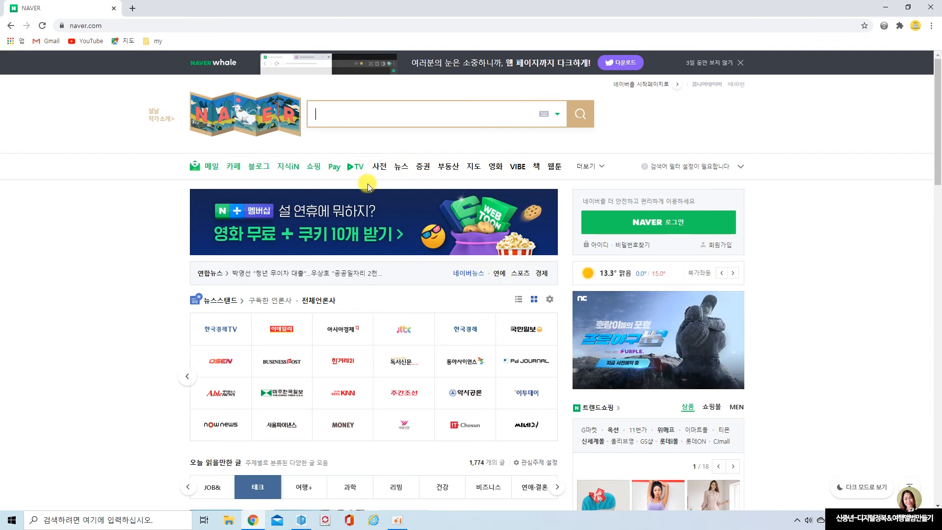
{"action": "left_click", "coordinate": [380, 168]}
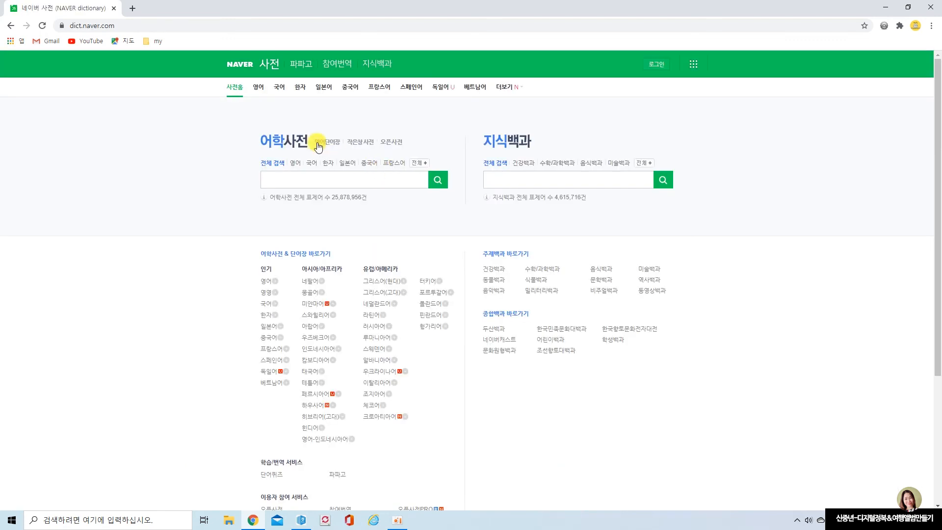
Visit Naver's English dictionary and go from there to the Papago translator
{"action": "left_click", "coordinate": [259, 90]}
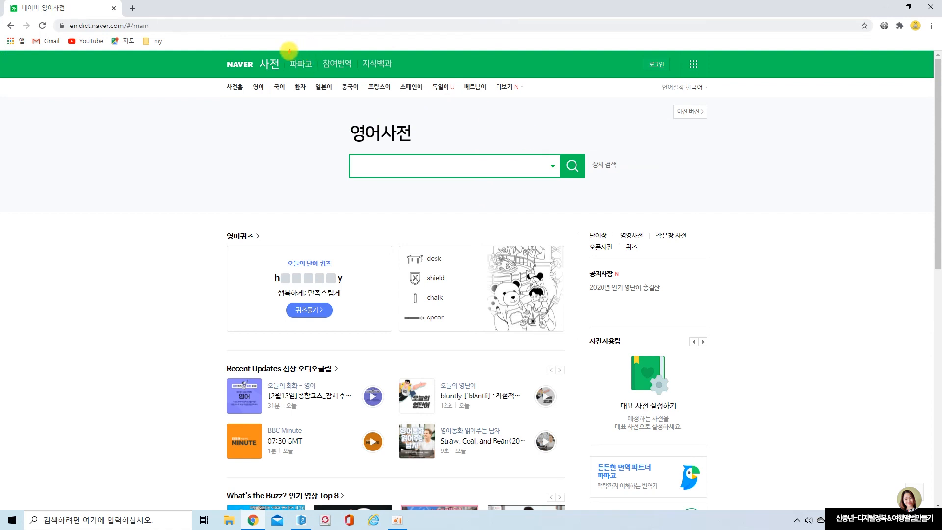
{"action": "left_click_drag", "start_coordinate": [283, 51], "coordinate": [323, 76]}
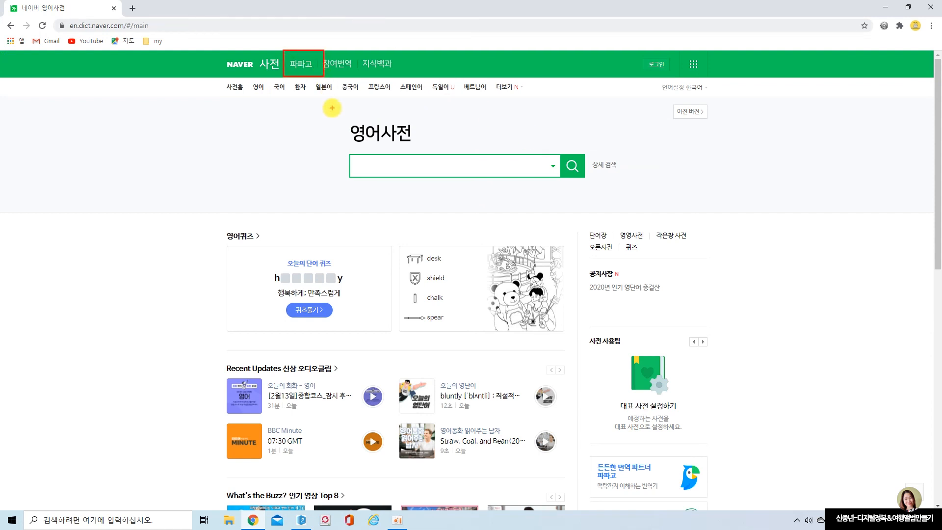
{"action": "left_click", "coordinate": [296, 64]}
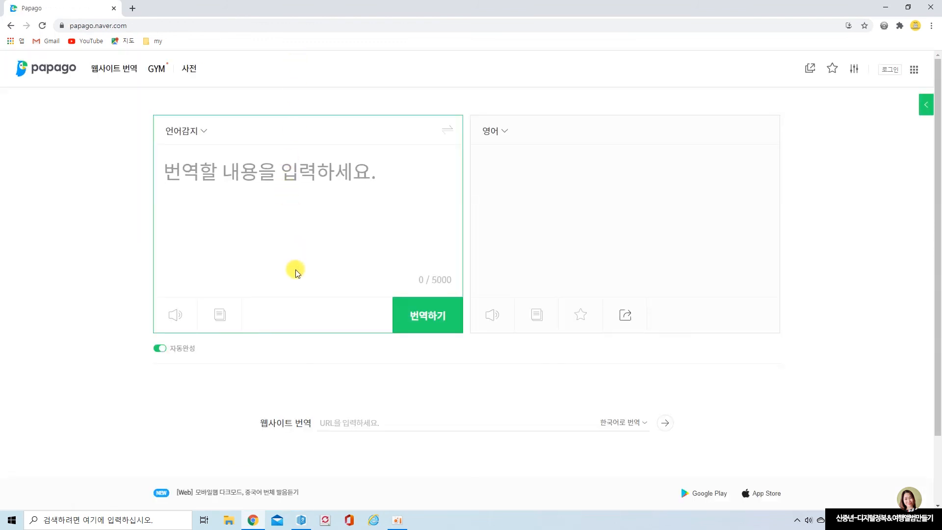
Set Papago's source language to 한국어 and translate "어제도 내일도 아닌 오늘을 사세요." into English
{"action": "left_click", "coordinate": [204, 132]}
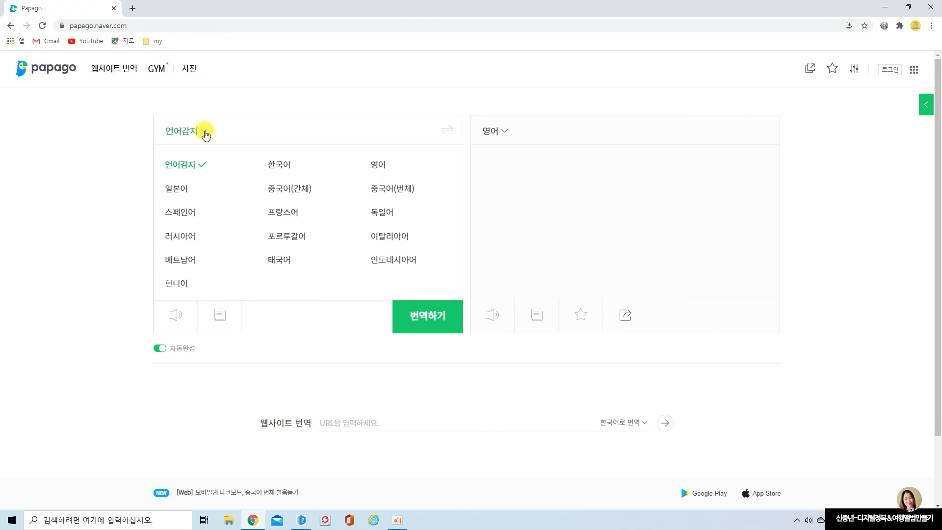
{"action": "left_click", "coordinate": [275, 166]}
{"action": "left_click", "coordinate": [216, 170]}
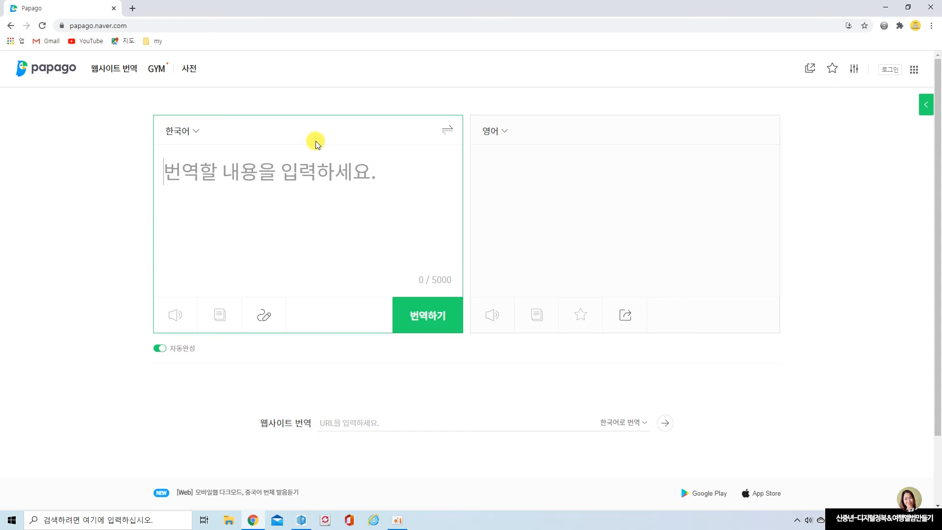
{"action": "type", "text": "어제도"}
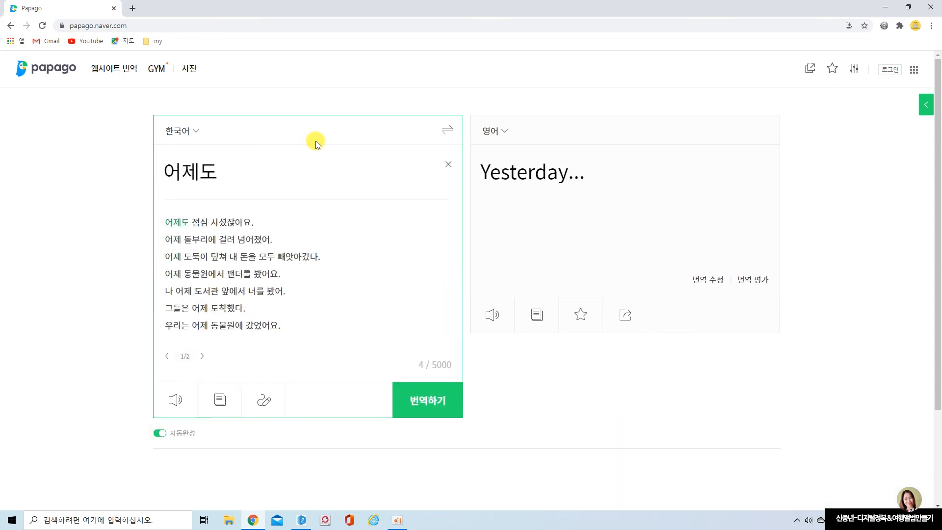
{"action": "type", "text": " 내일도 아닌 오늘을 사세요."}
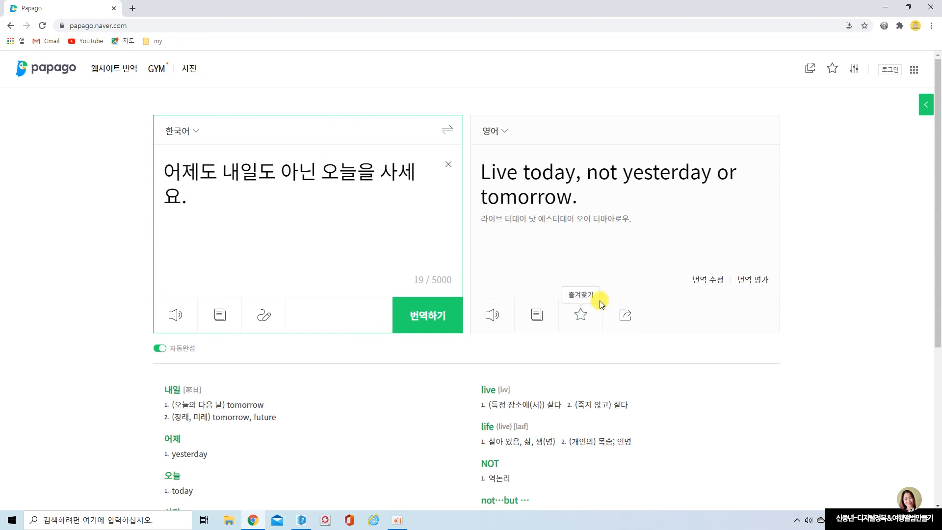
Switch to Hangul and insert a screen capture covering both Papago translation boxes, using the 스크린 샷 feature's 화면 캡처 option
{"action": "left_click", "coordinate": [303, 521]}
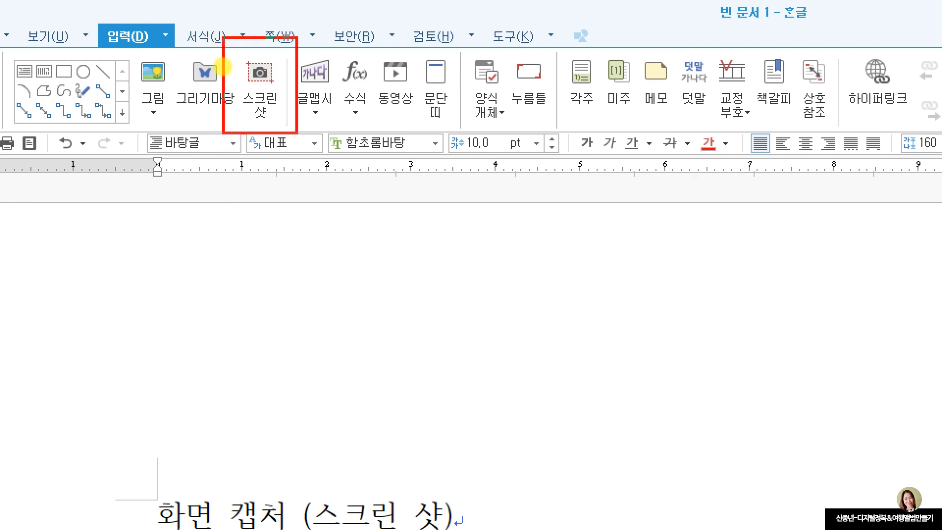
{"action": "left_click", "coordinate": [260, 83]}
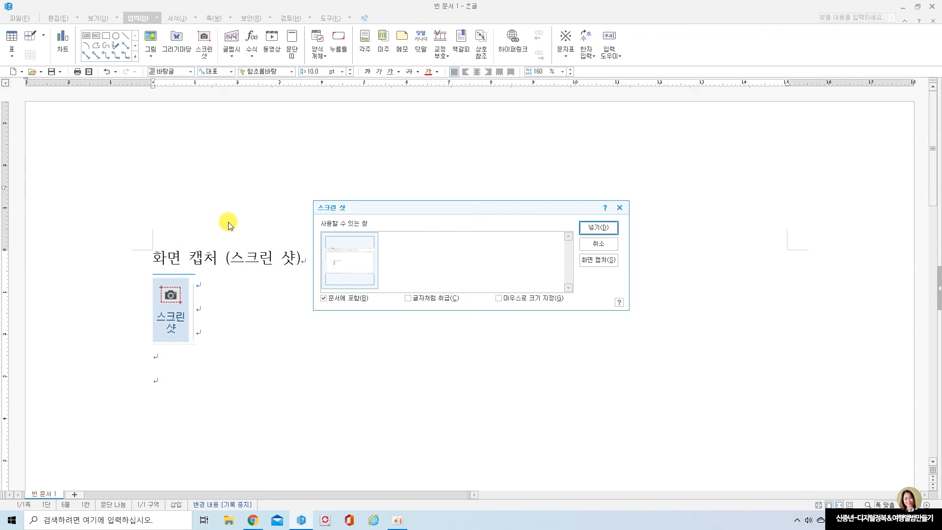
{"action": "left_click", "coordinate": [324, 234]}
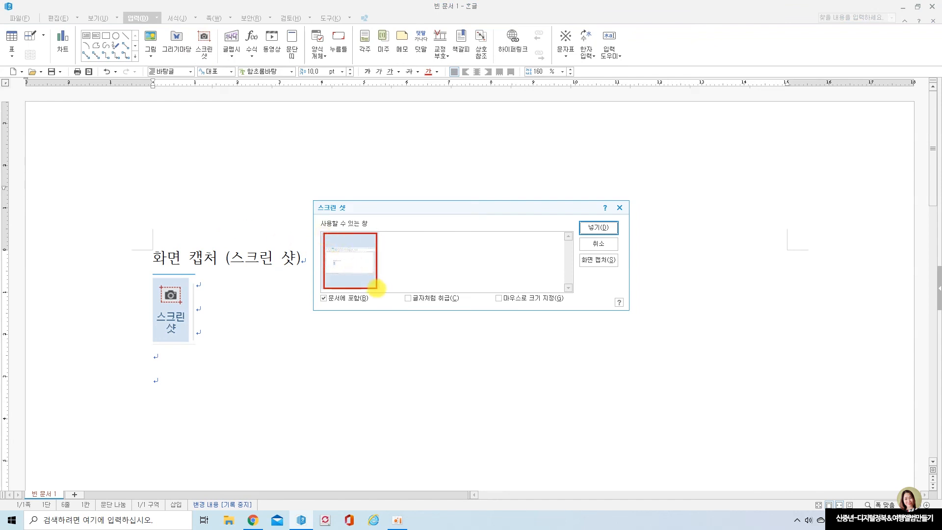
{"action": "left_click_drag", "start_coordinate": [3, 4], "coordinate": [908, 489]}
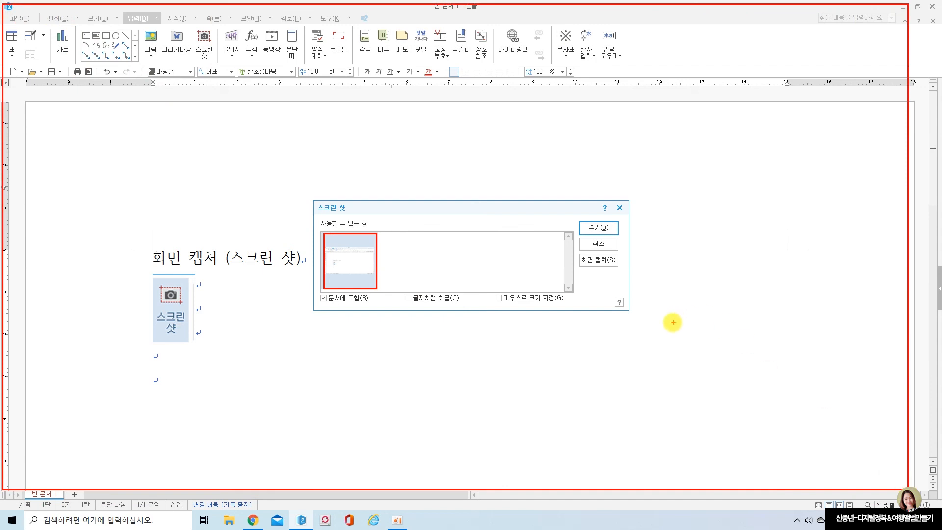
{"action": "left_click_drag", "start_coordinate": [574, 254], "coordinate": [616, 273]}
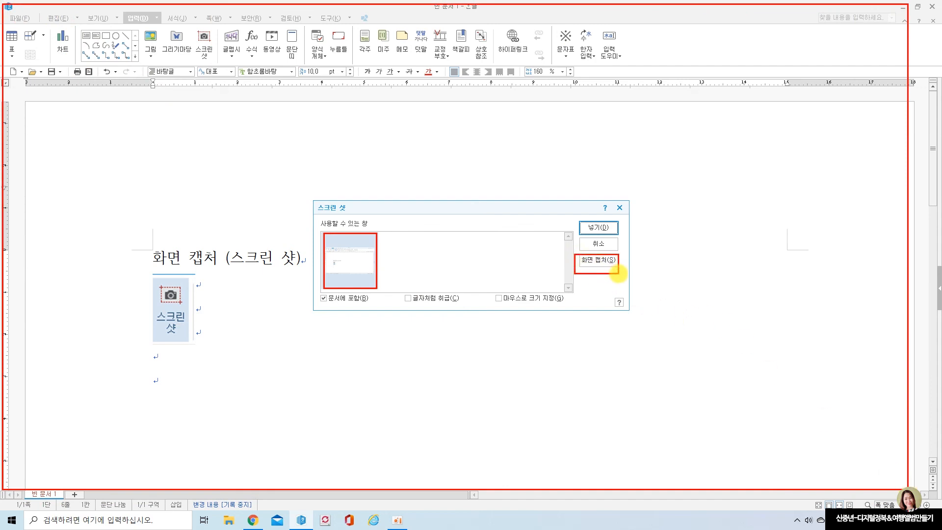
{"action": "key", "text": "Escape"}
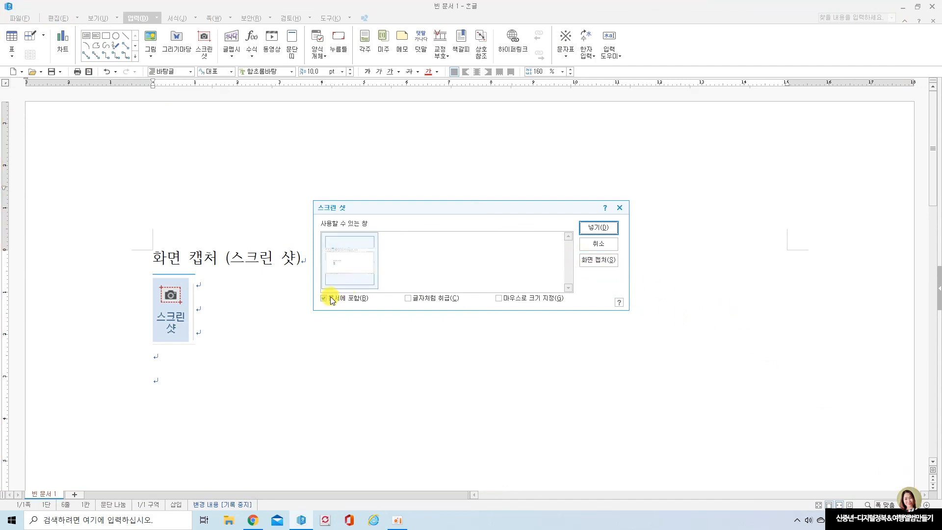
{"action": "left_click", "coordinate": [596, 260]}
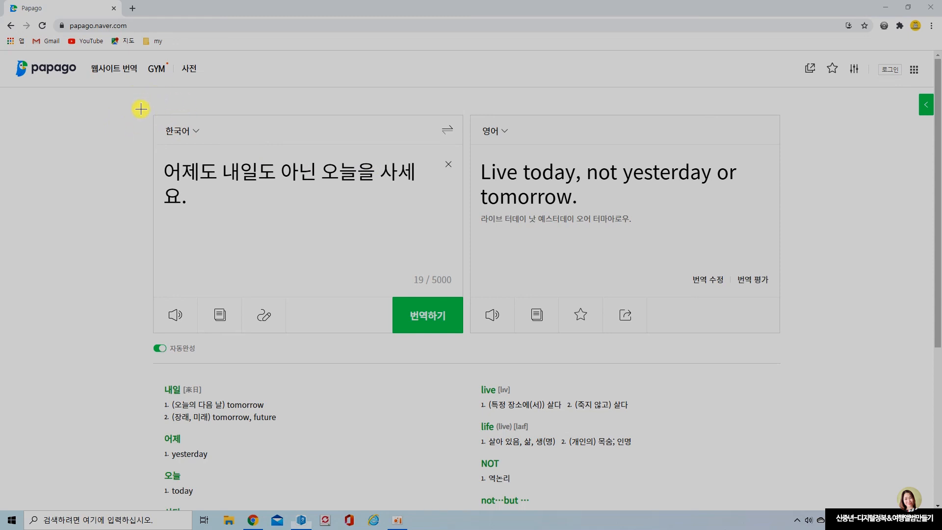
{"action": "left_click_drag", "start_coordinate": [145, 105], "coordinate": [788, 343]}
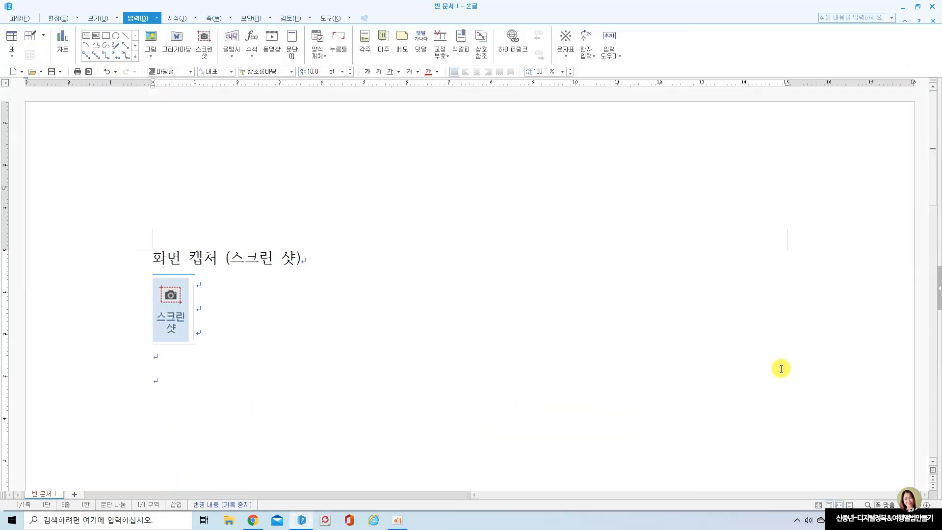
{"action": "scroll", "coordinate": [584, 364], "scroll_direction": "down", "scroll_amount": 3}
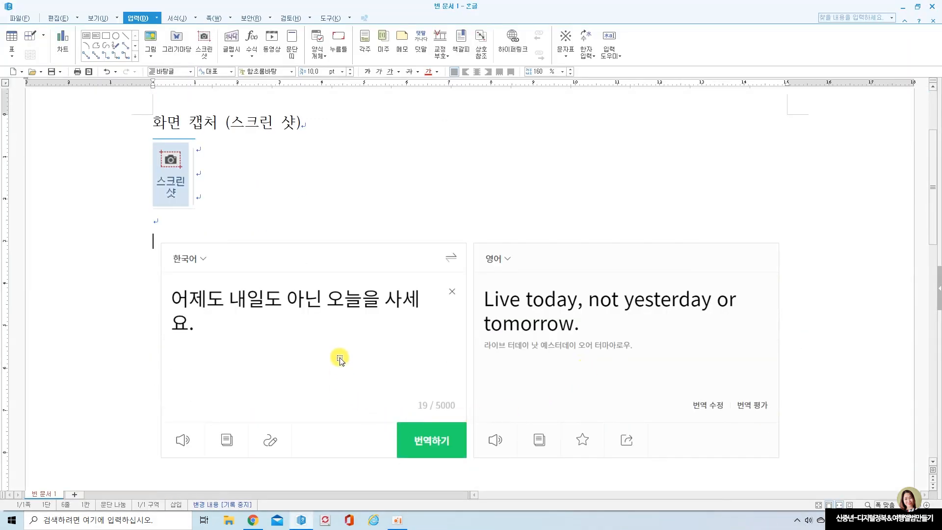
Shrink the inserted Papago capture to about 94 by 35 mm and add five new lines after it
{"action": "left_click", "coordinate": [506, 333]}
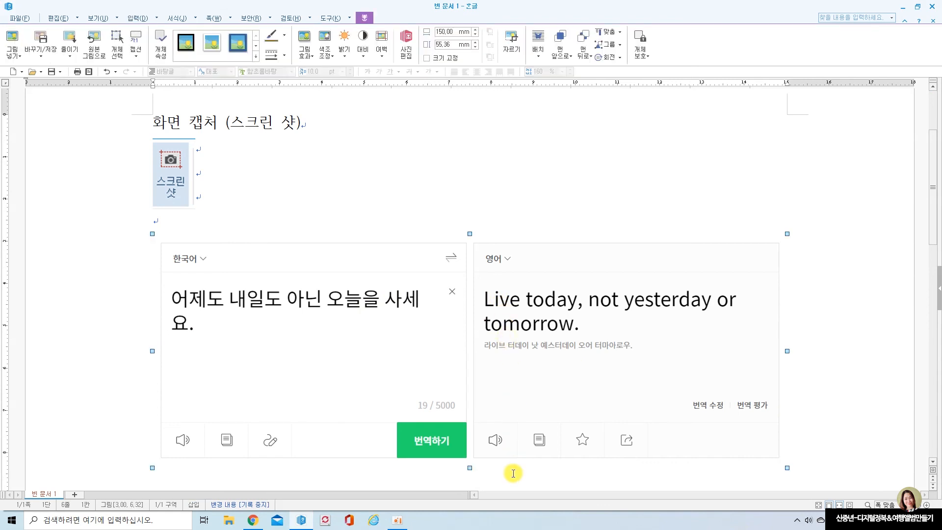
{"action": "left_click_drag", "start_coordinate": [787, 467], "coordinate": [565, 382]}
{"action": "left_click", "coordinate": [446, 322]}
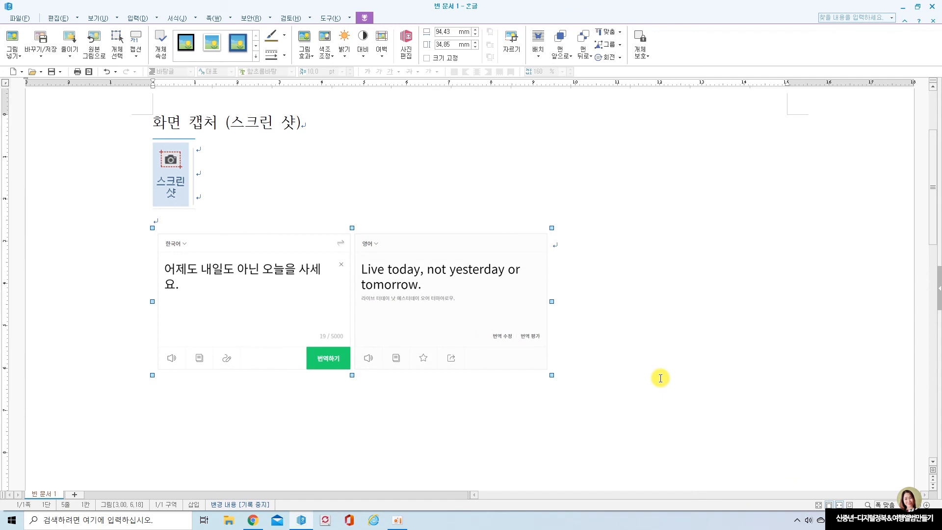
{"action": "left_click", "coordinate": [571, 350]}
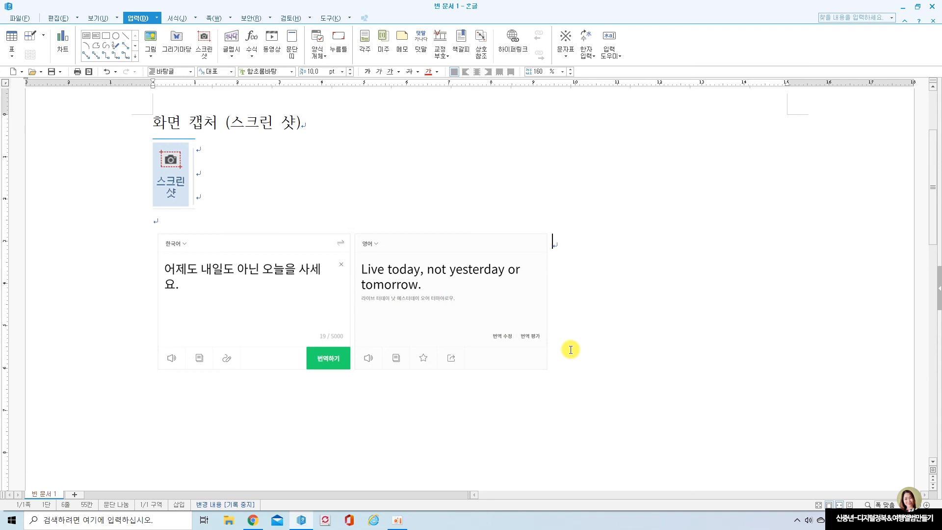
{"action": "key", "text": "Return"}
{"action": "key", "text": "Return"}
{"action": "key", "text": "Return"}
{"action": "key", "text": "Return"}
{"action": "key", "text": "Return"}
Capture both Papago boxes again with 마우스로 크기 지정 enabled and place the picture below the first capture, about 56 by 21 mm
{"action": "left_click", "coordinate": [204, 47]}
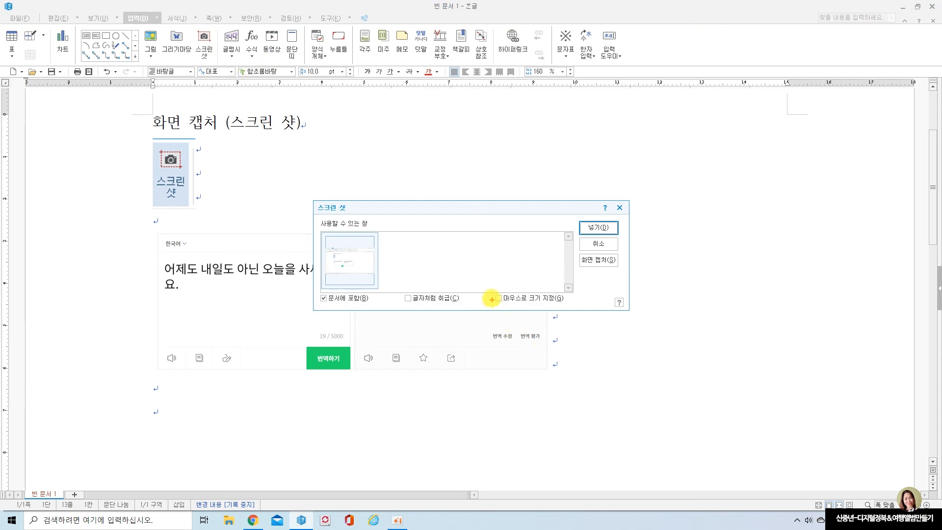
{"action": "left_click_drag", "start_coordinate": [488, 287], "coordinate": [569, 315]}
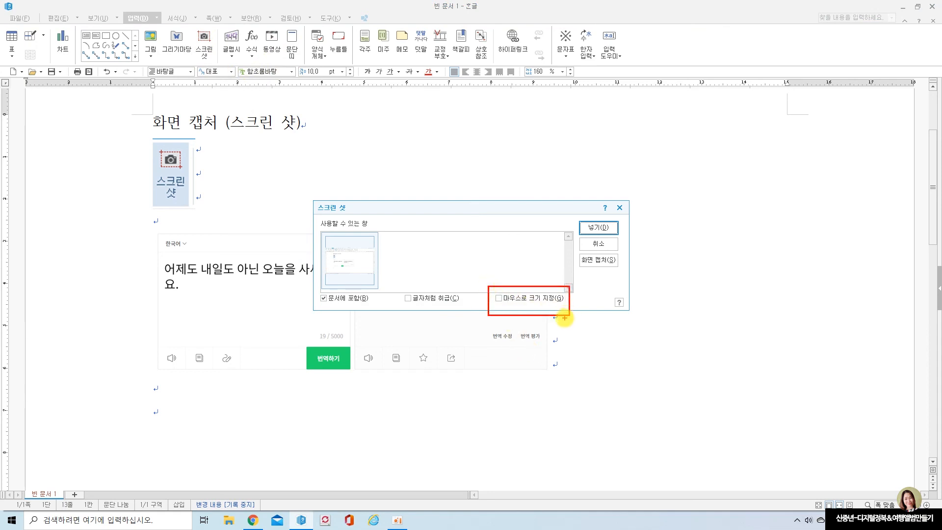
{"action": "left_click", "coordinate": [499, 299]}
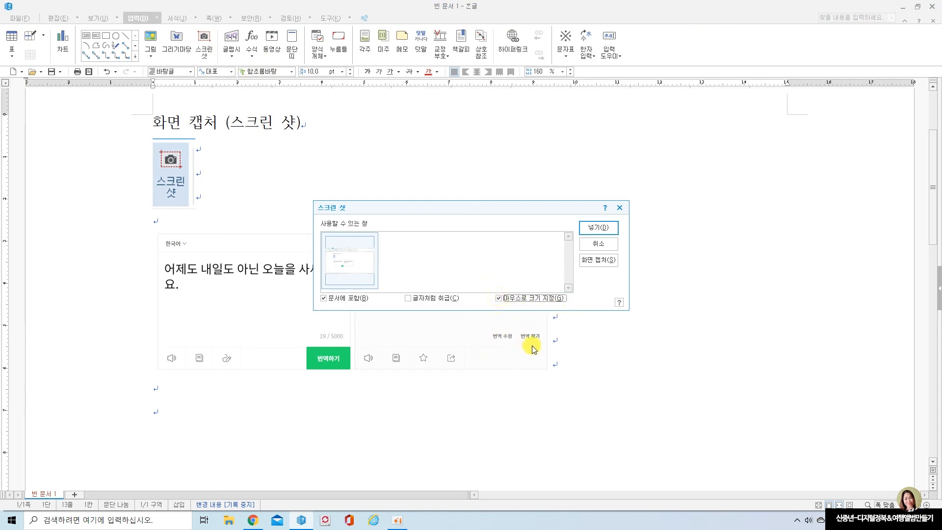
{"action": "left_click", "coordinate": [603, 264]}
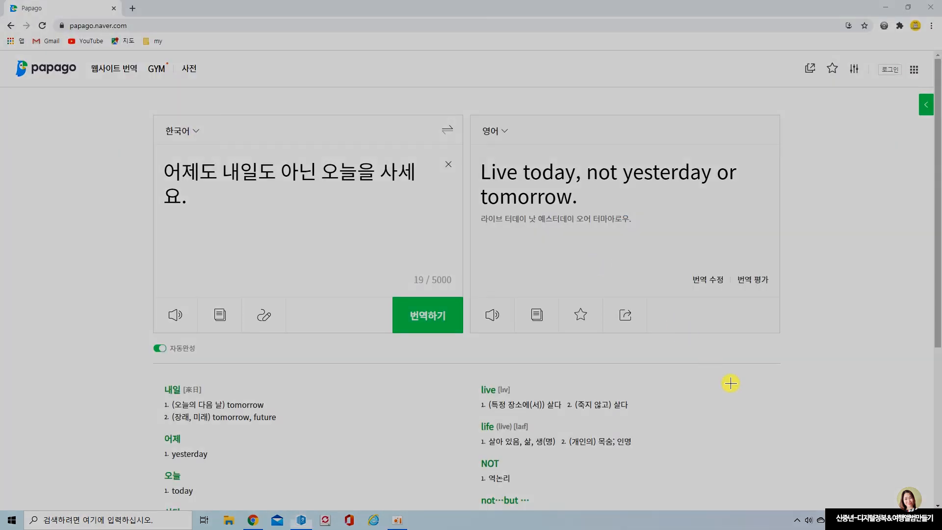
{"action": "left_click_drag", "start_coordinate": [141, 100], "coordinate": [790, 340]}
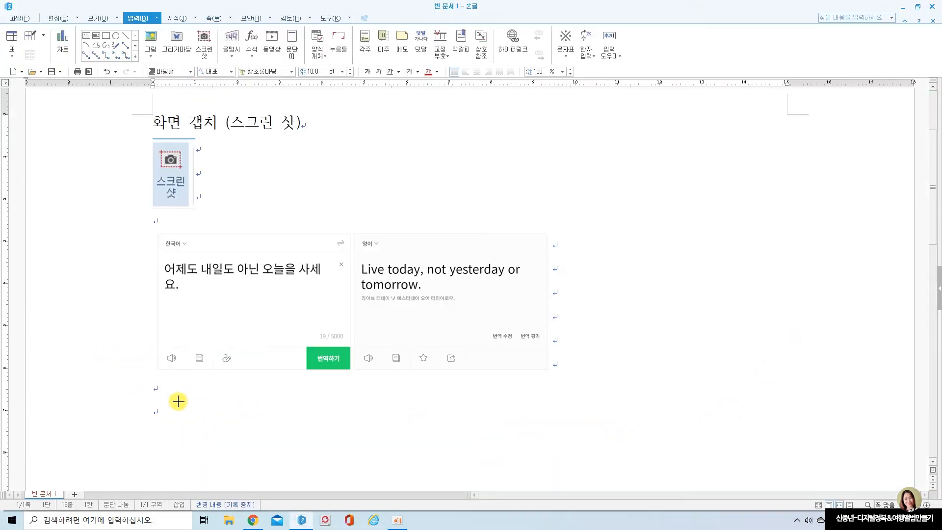
{"action": "left_click_drag", "start_coordinate": [154, 398], "coordinate": [351, 485]}
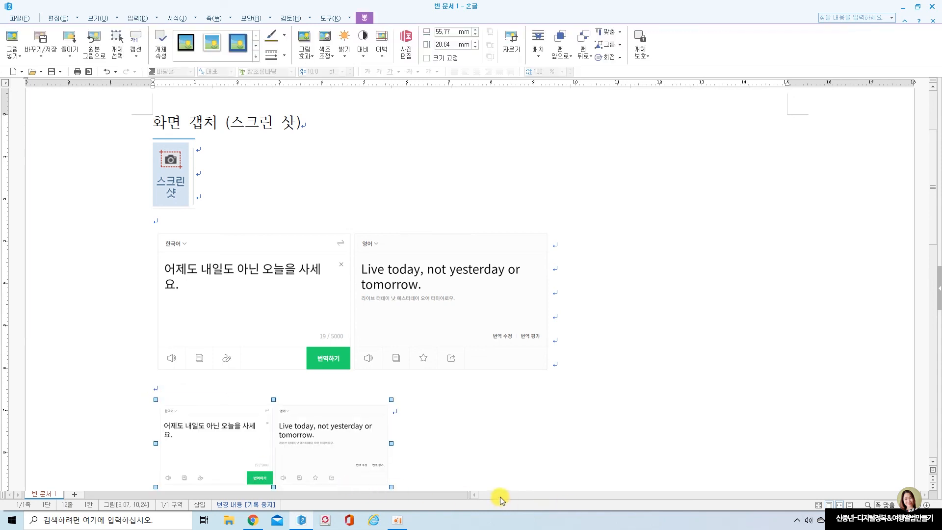
{"action": "left_click", "coordinate": [416, 462]}
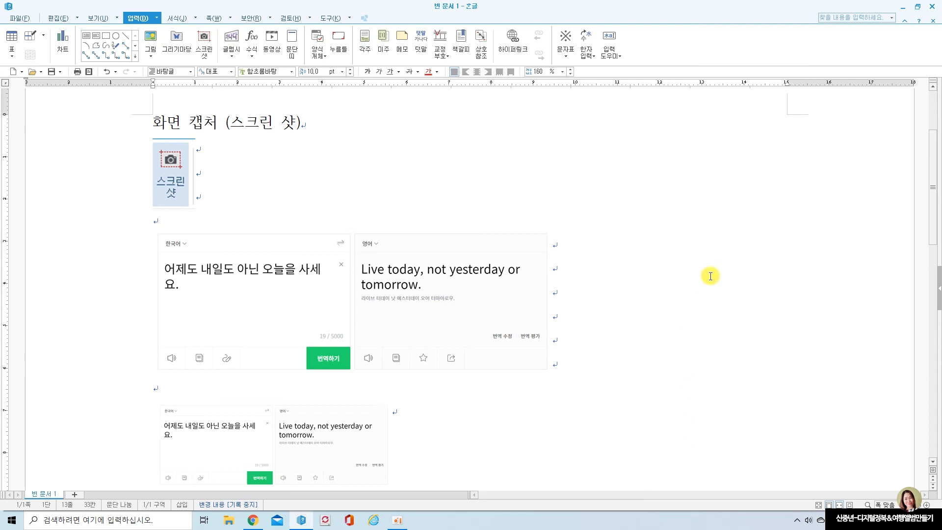
Extend the crop of the 스크린 샷 icon picture to reveal more of the original screenshot, about 44 by 31 mm
{"action": "left_click", "coordinate": [176, 185]}
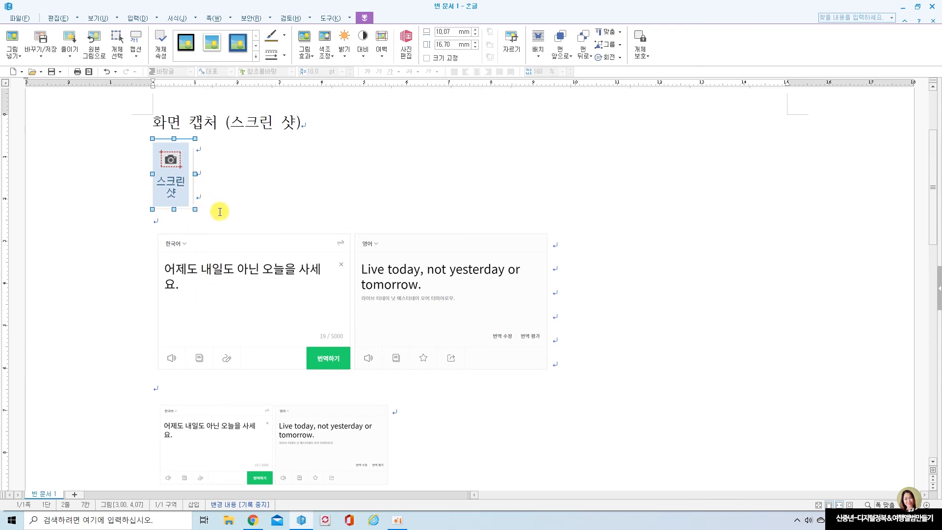
{"action": "left_click_drag", "start_coordinate": [193, 208], "coordinate": [407, 334]}
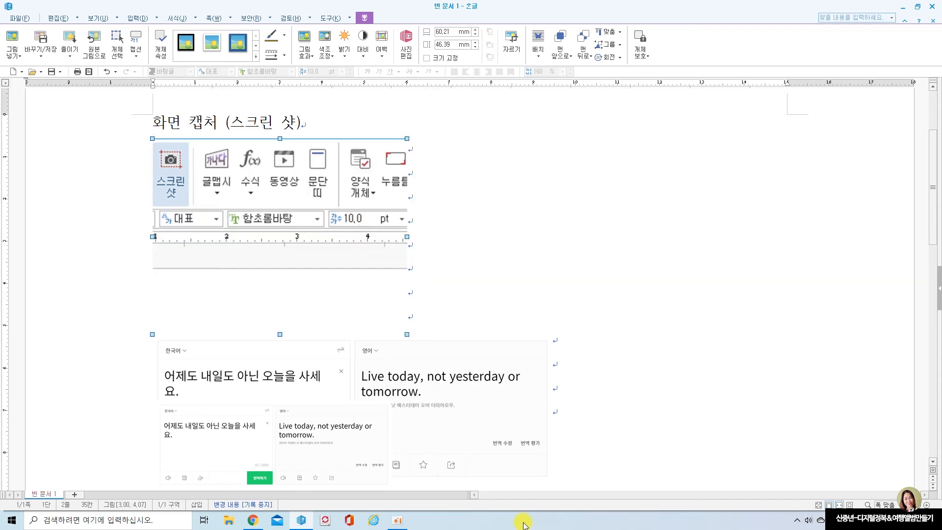
{"action": "left_click_drag", "start_coordinate": [406, 334], "coordinate": [538, 402]}
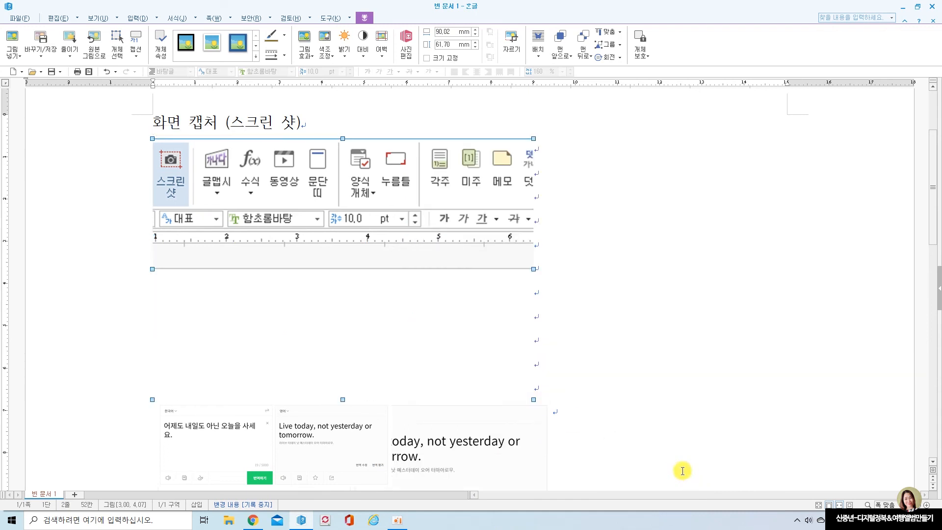
{"action": "left_click_drag", "start_coordinate": [534, 399], "coordinate": [336, 269]}
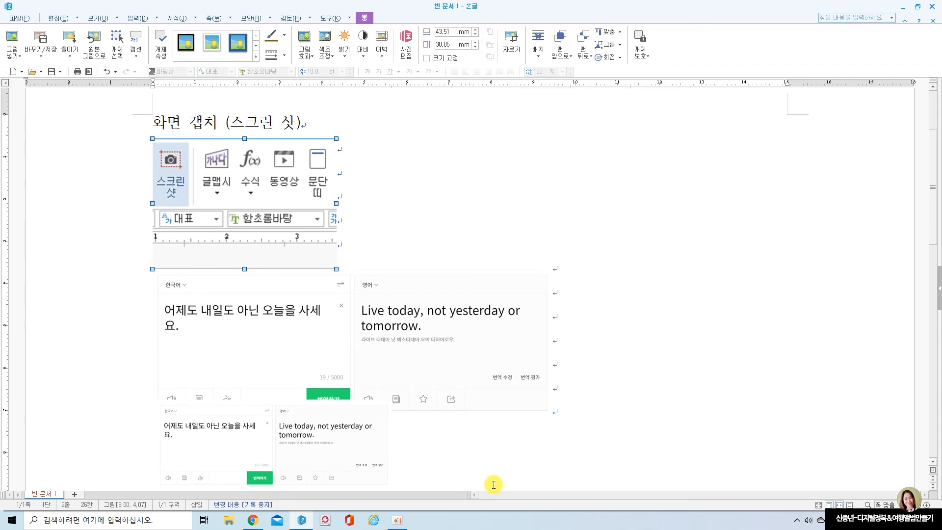
{"action": "left_click", "coordinate": [362, 224]}
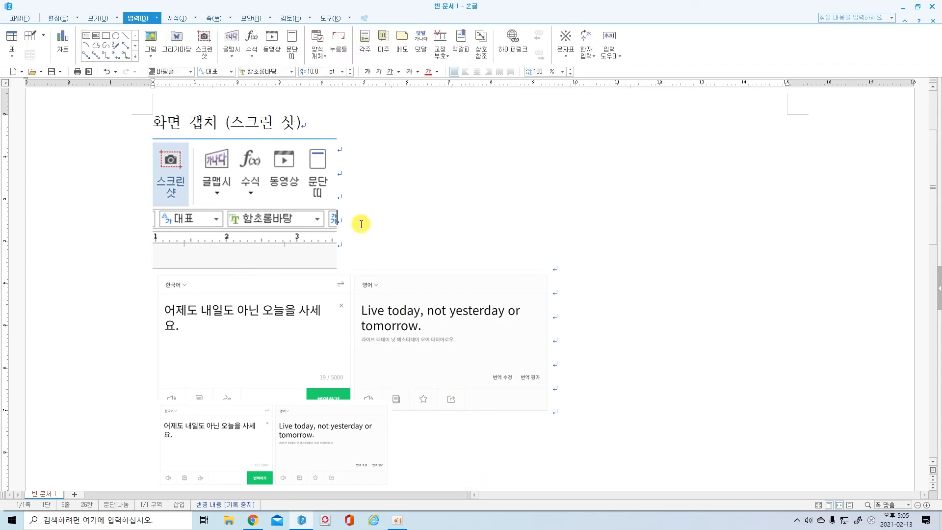